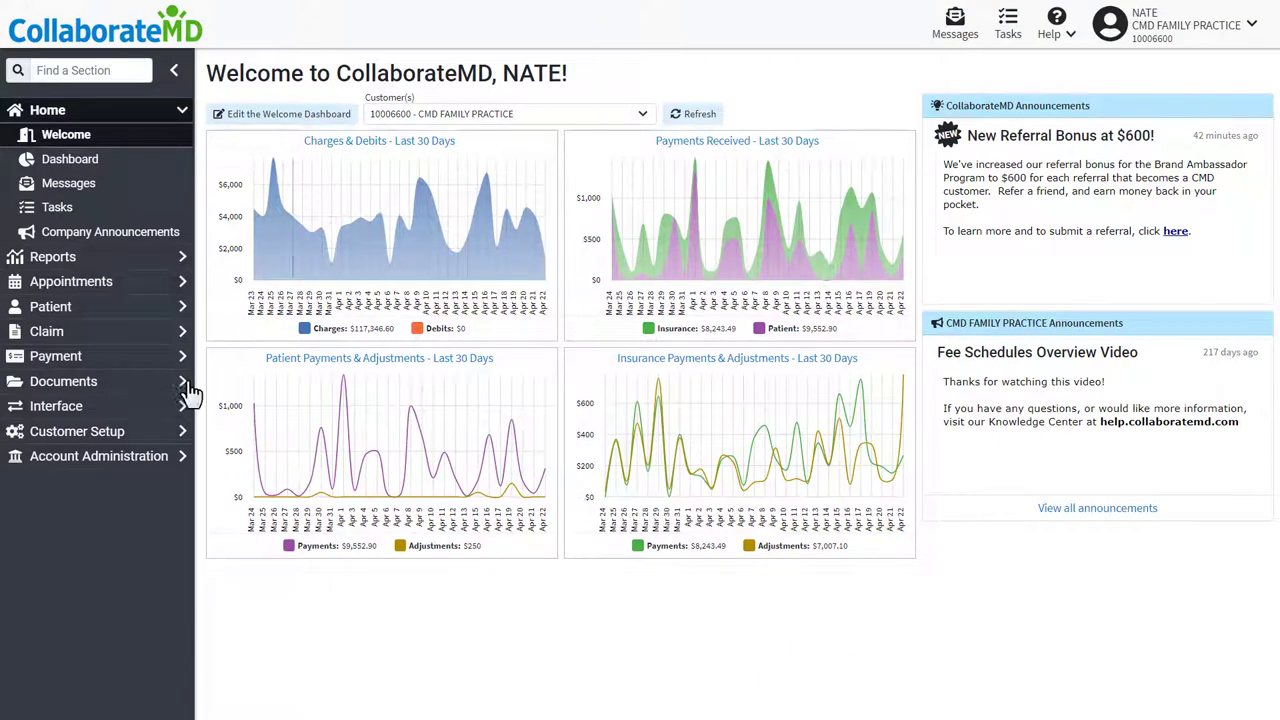
- Go to Customer Setup > Codes > Fee Schedules and start a new fee schedule
{"action": "left_click", "coordinate": [143, 435]}
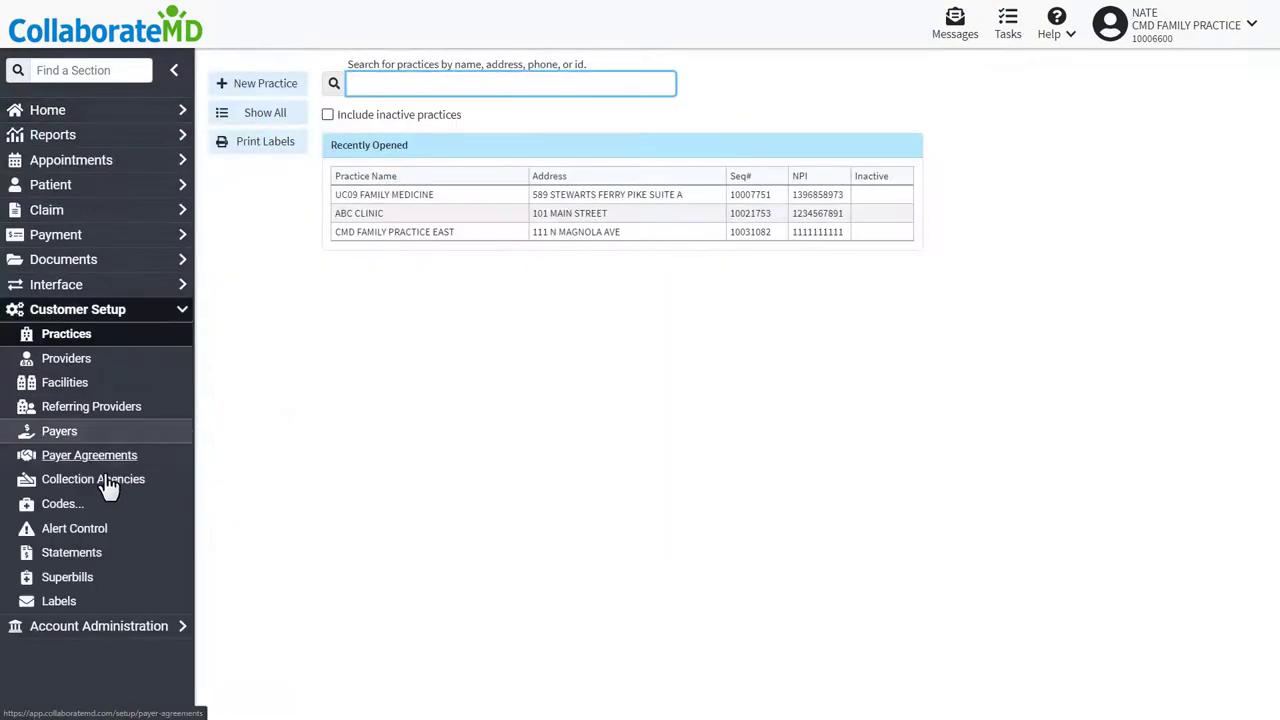
{"action": "left_click", "coordinate": [108, 508]}
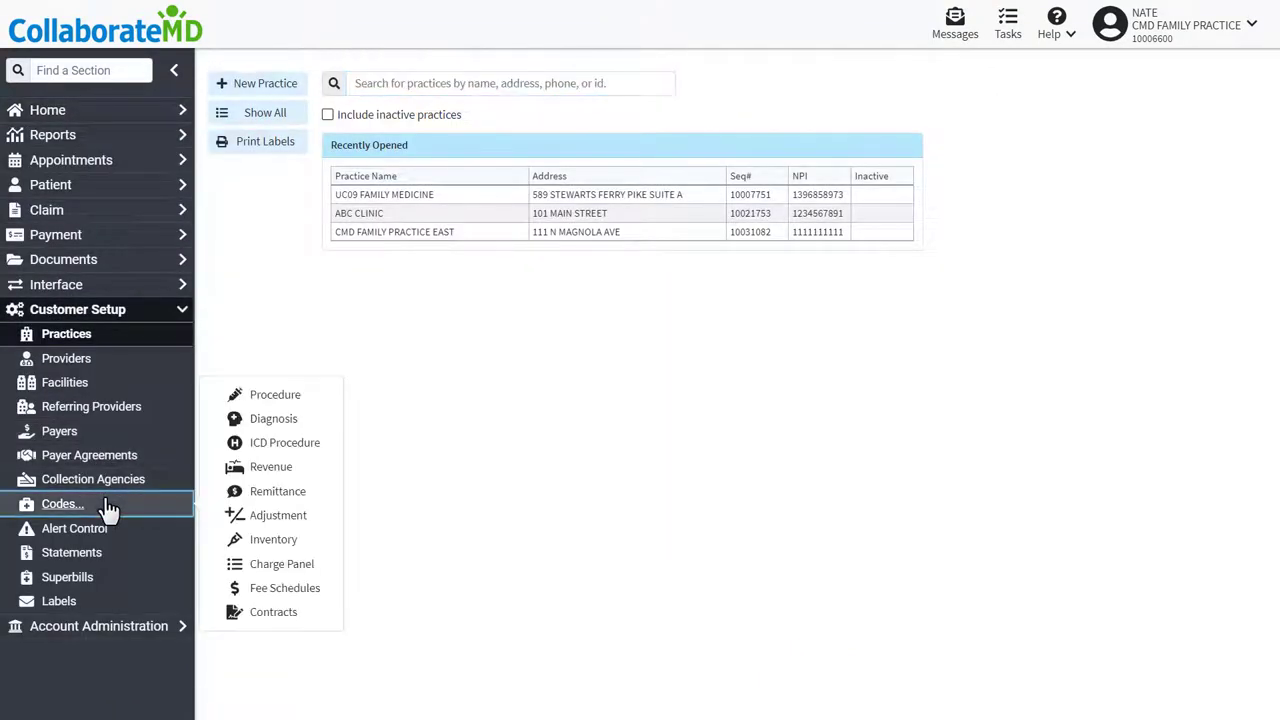
{"action": "left_click", "coordinate": [297, 602]}
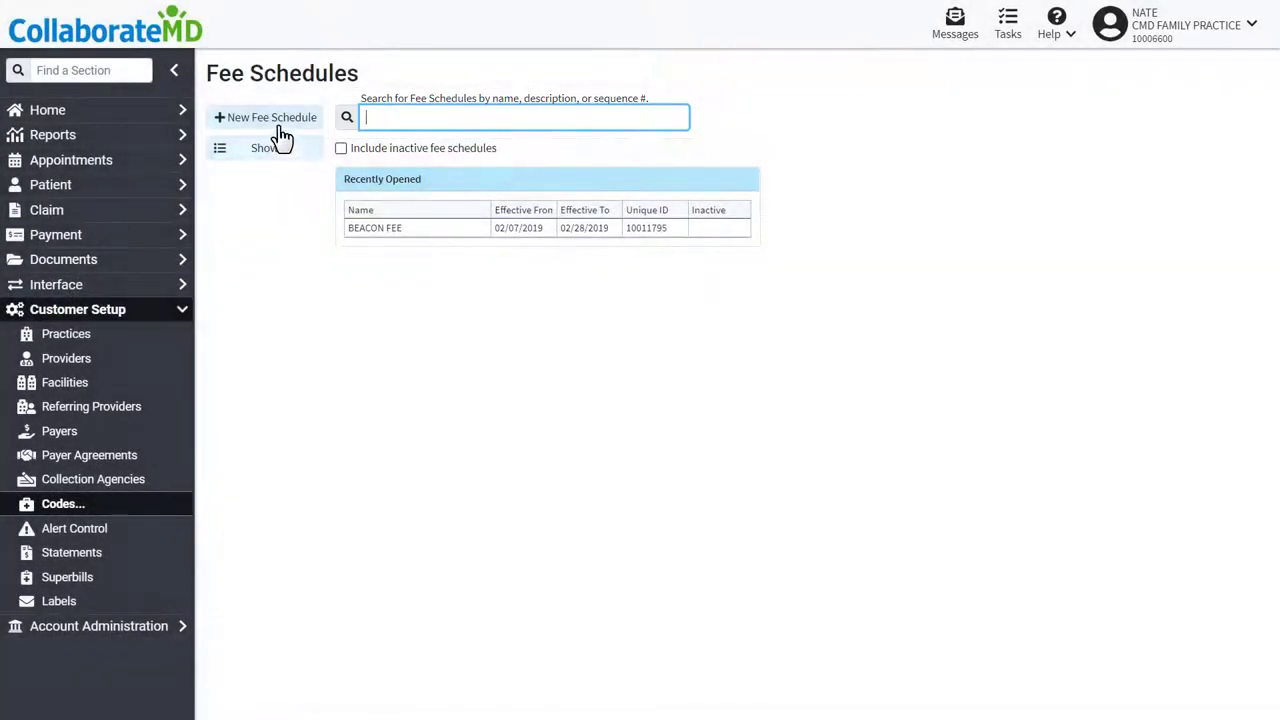
{"action": "left_click", "coordinate": [282, 128]}
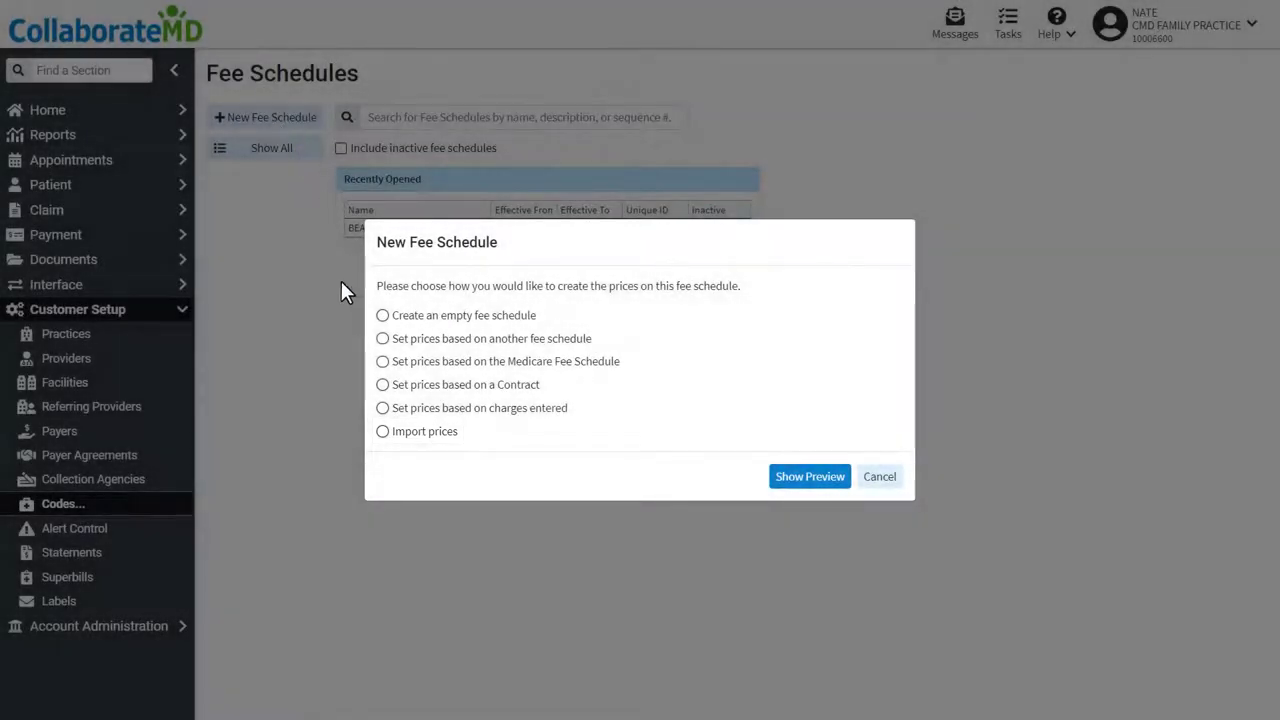
- Review the price-creation options and choose pricing based on the Medicare Fee Schedule
{"action": "left_click", "coordinate": [382, 408]}
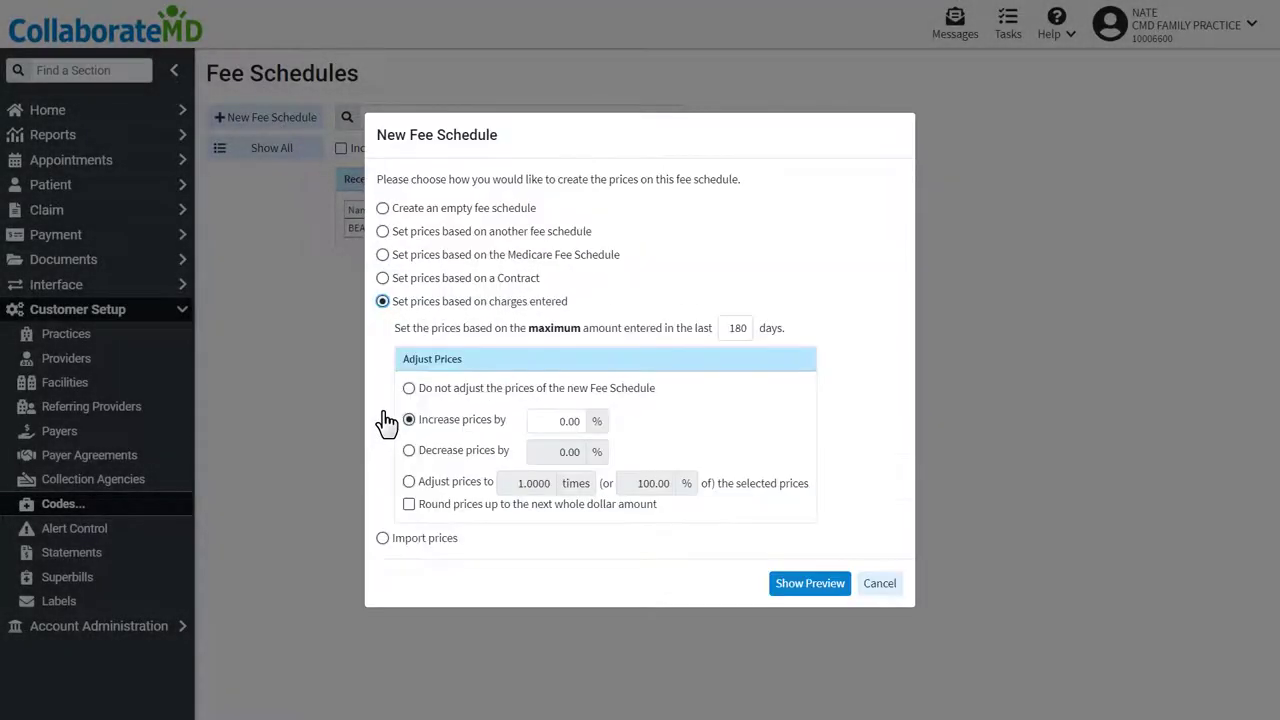
{"action": "left_click", "coordinate": [382, 278]}
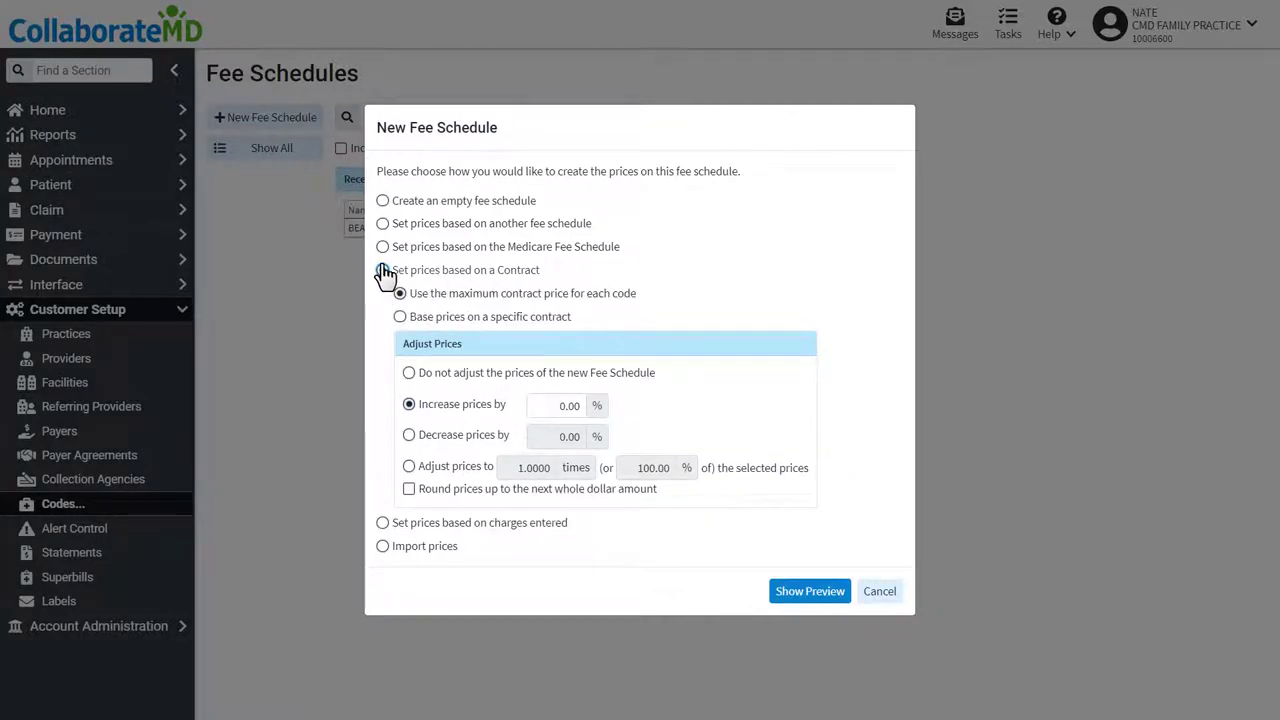
{"action": "left_click", "coordinate": [383, 247]}
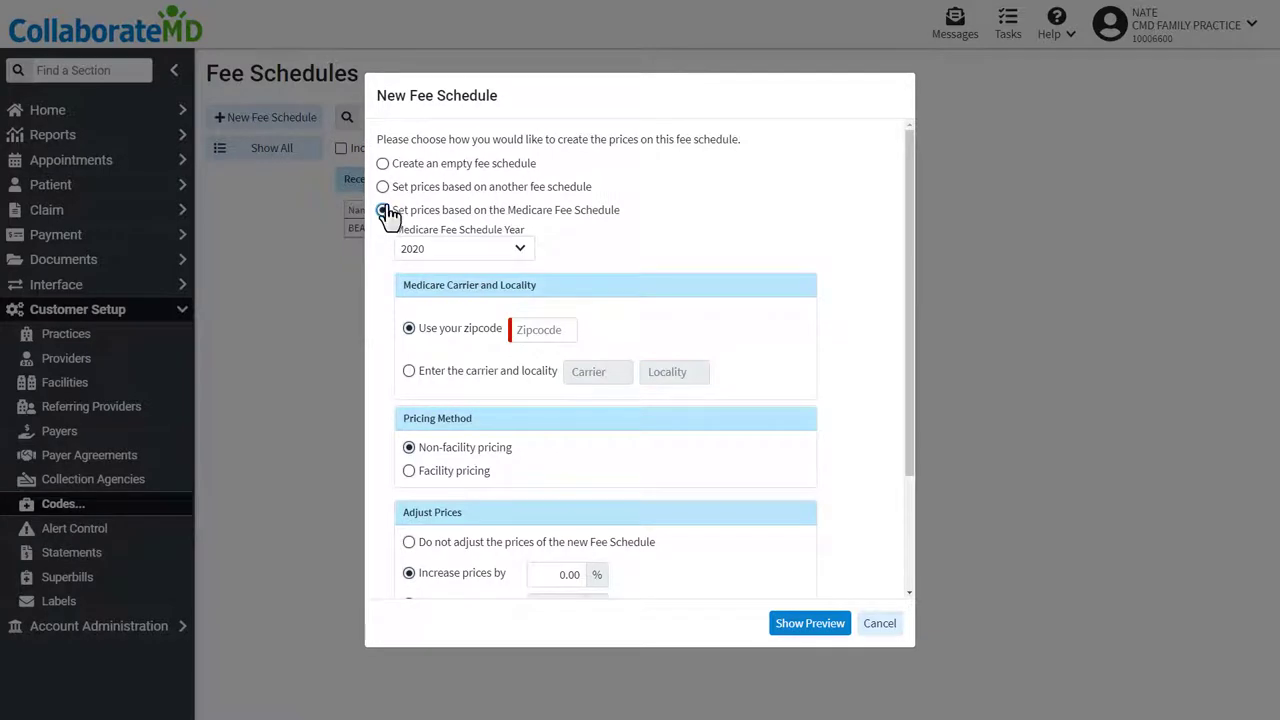
{"action": "left_click", "coordinate": [383, 164]}
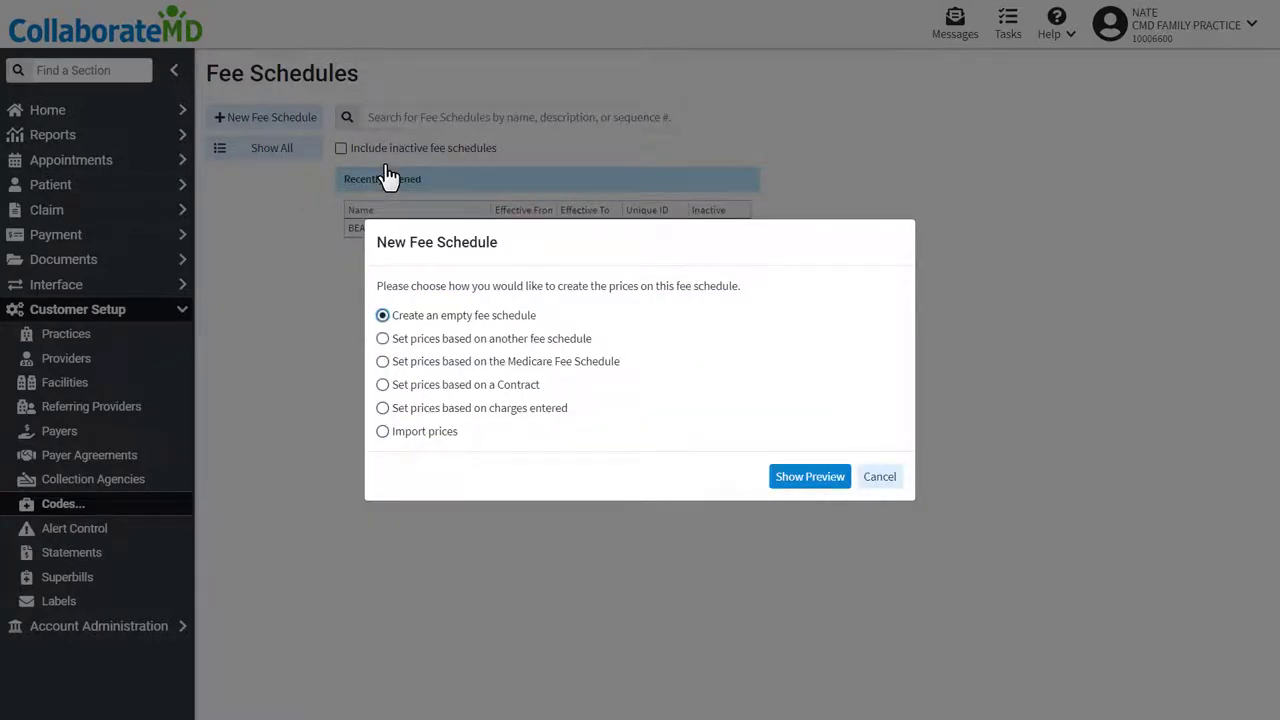
{"action": "left_click", "coordinate": [383, 362]}
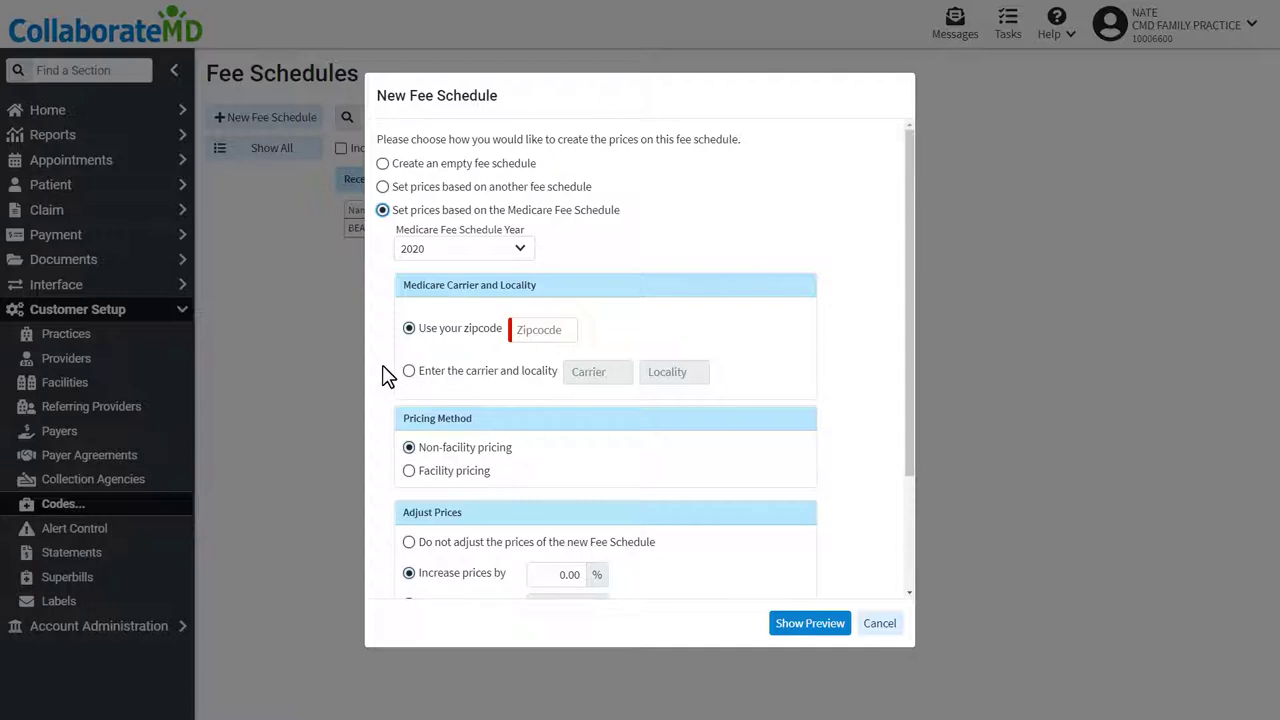
- Use zipcode 32801 with facility pricing, adjust prices to 150%, and create the schedule
{"action": "left_click", "coordinate": [544, 331]}
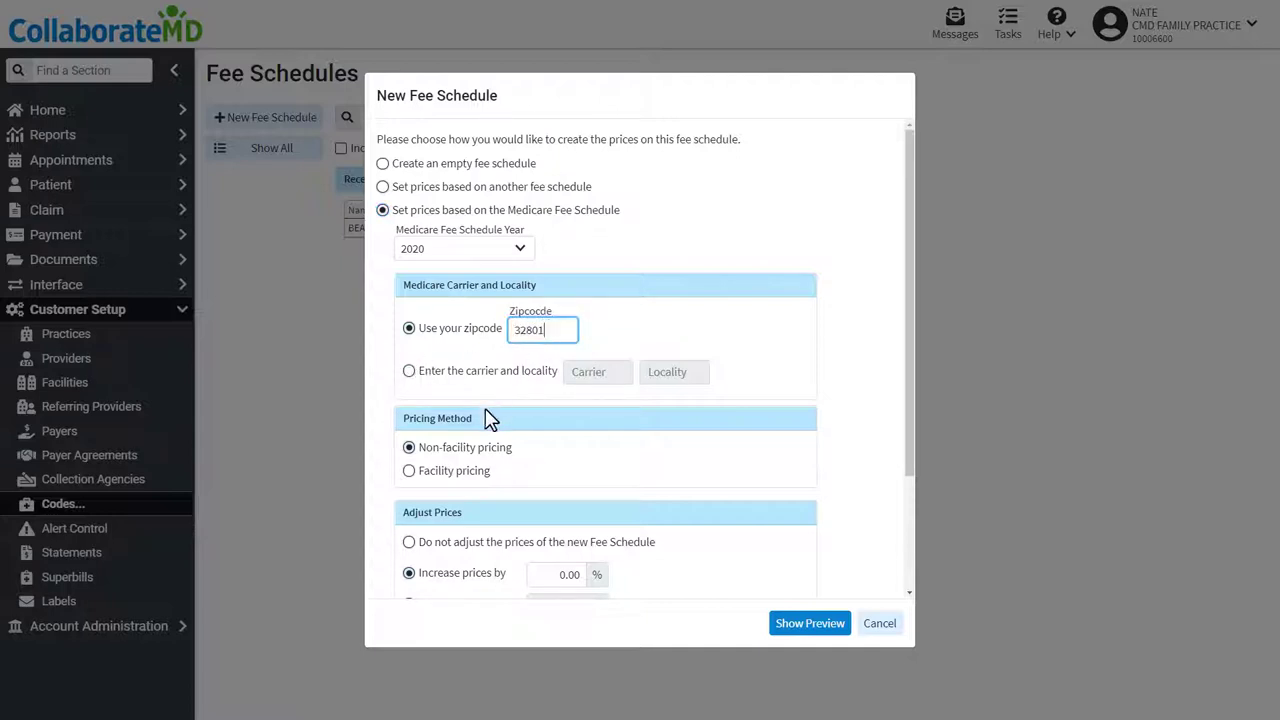
{"action": "left_click", "coordinate": [410, 470]}
{"action": "scroll", "coordinate": [412, 478], "scroll_direction": "down", "scroll_amount": 3}
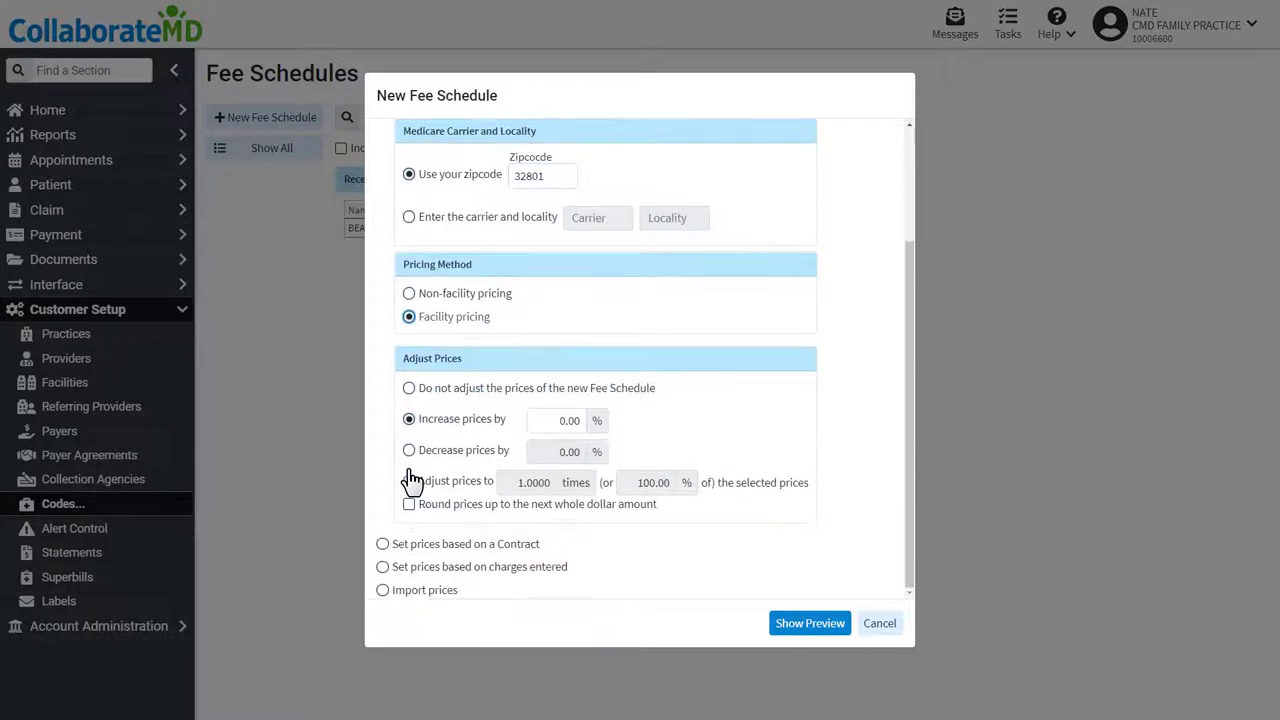
{"action": "left_click", "coordinate": [409, 481]}
{"action": "double_click", "coordinate": [634, 483]}
{"action": "type", "text": "150"}
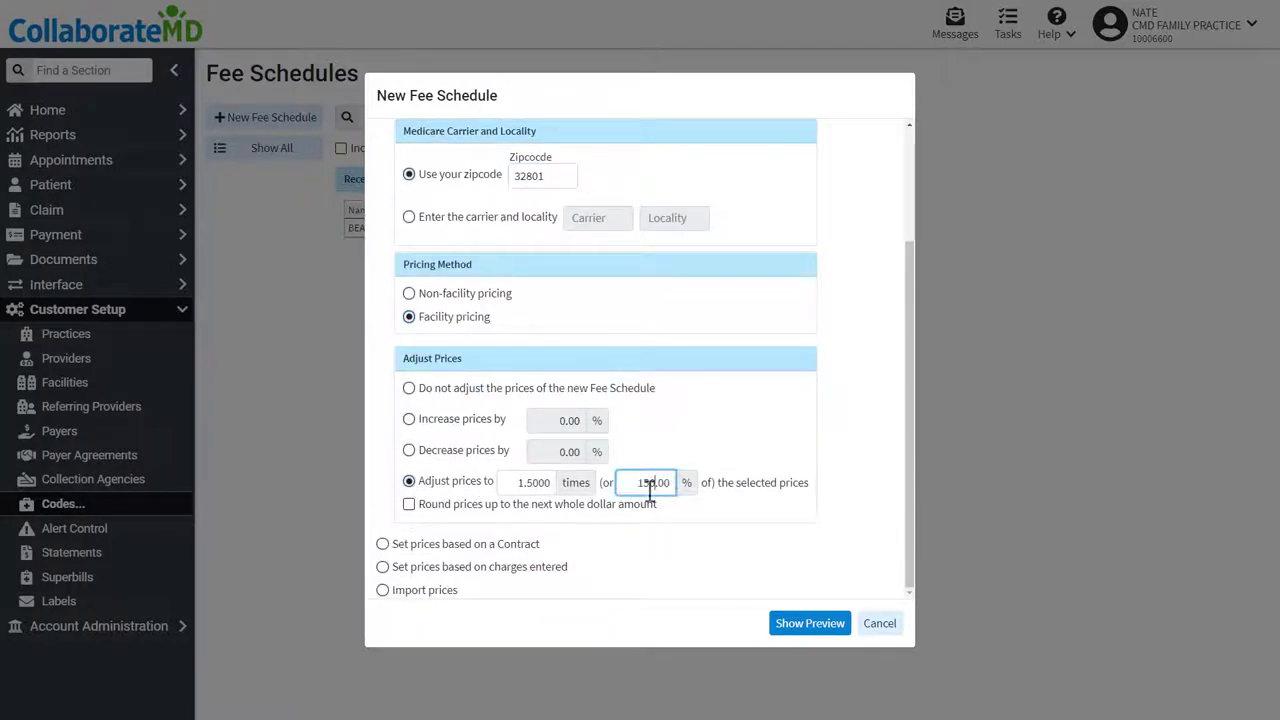
{"action": "left_click", "coordinate": [809, 630]}
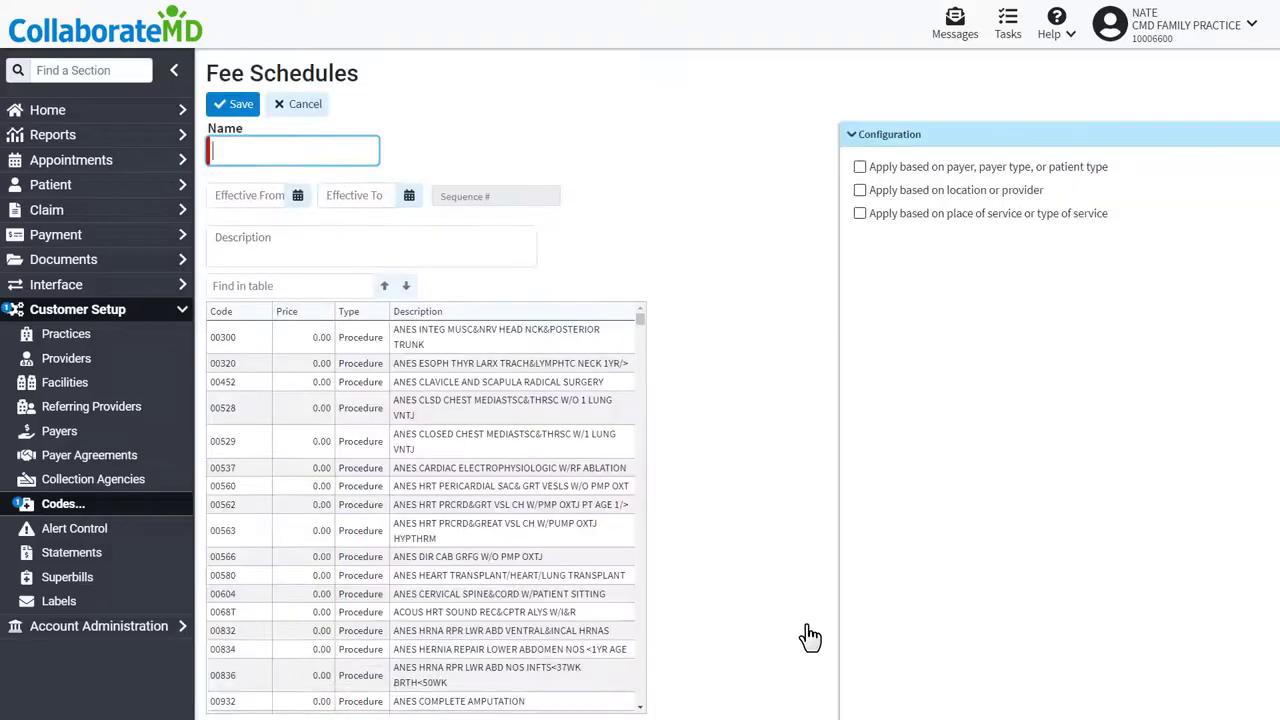
- Name the schedule 'CMD' with description 'The CMD payer fee schedule'
{"action": "type", "text": "CMD FEE SCHEDULE"}
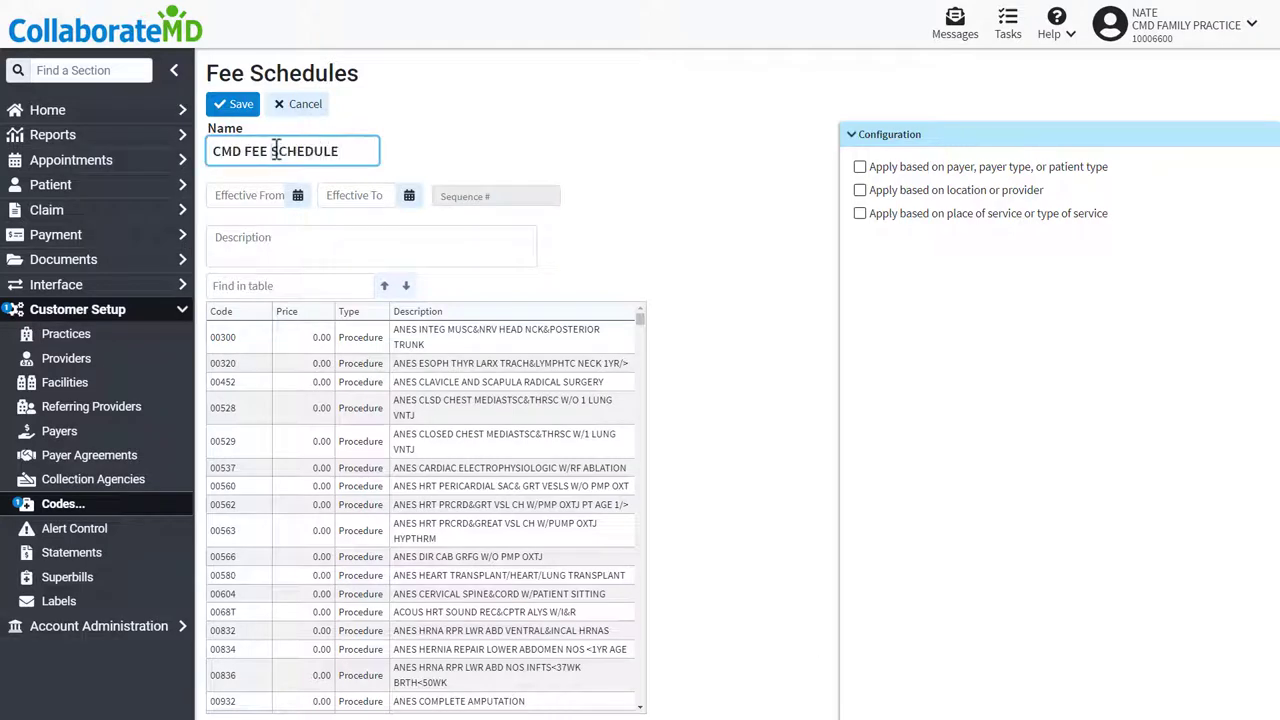
{"action": "left_click", "coordinate": [269, 233]}
{"action": "type", "text": "The CMD payer fee schedule"}
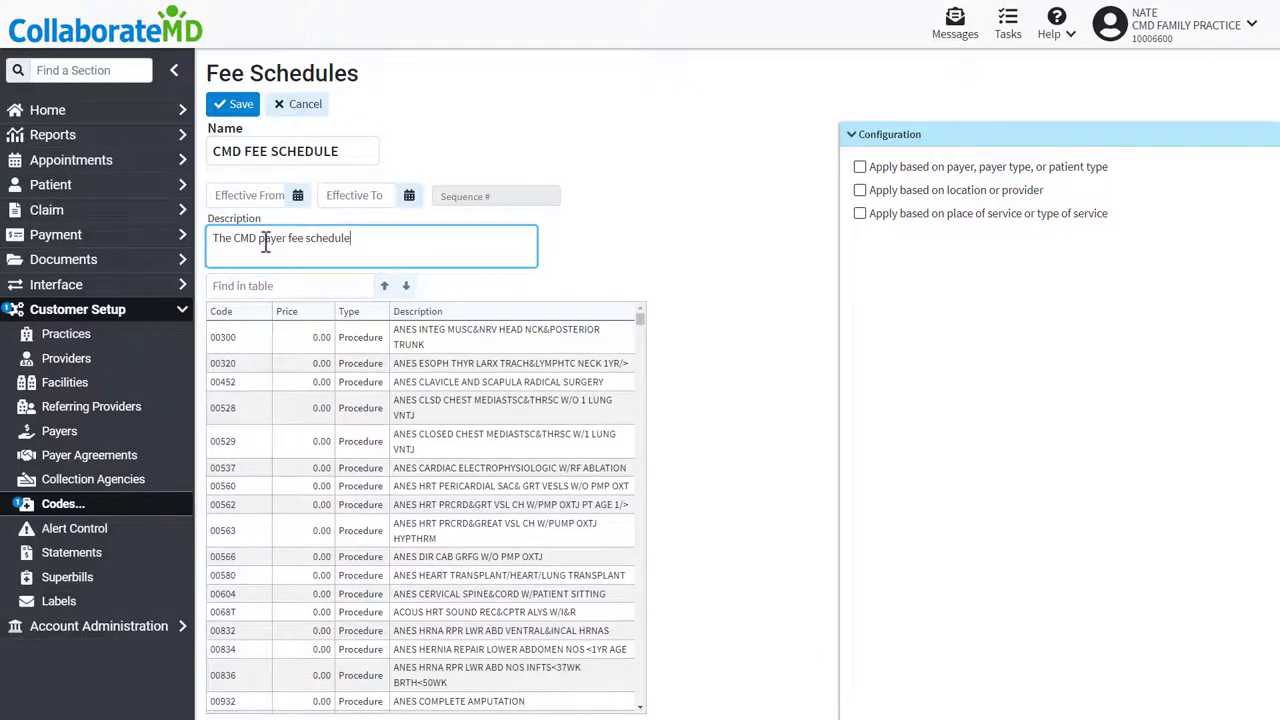
- Set the effective dates to 04/01/2018 through 04/01/2022 and acknowledge the date warning
{"action": "left_click", "coordinate": [297, 195]}
{"action": "left_click", "coordinate": [425, 126]}
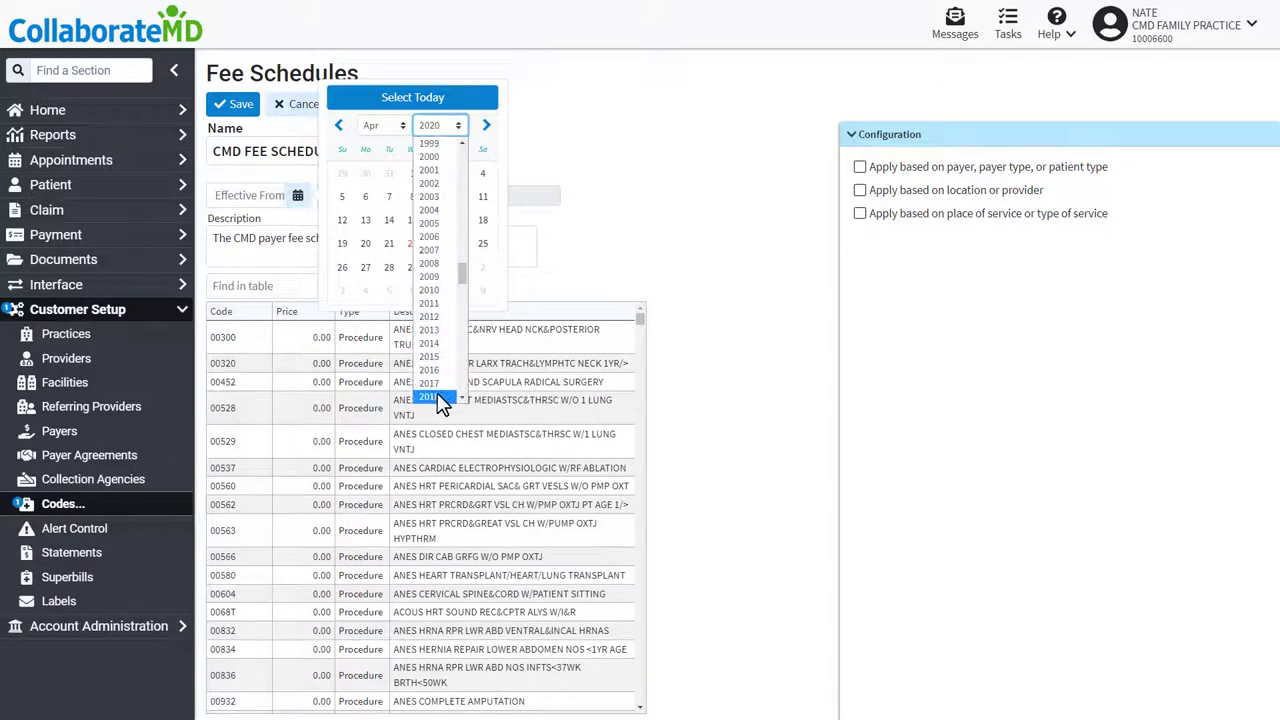
{"action": "left_click", "coordinate": [440, 400]}
{"action": "left_click", "coordinate": [343, 176]}
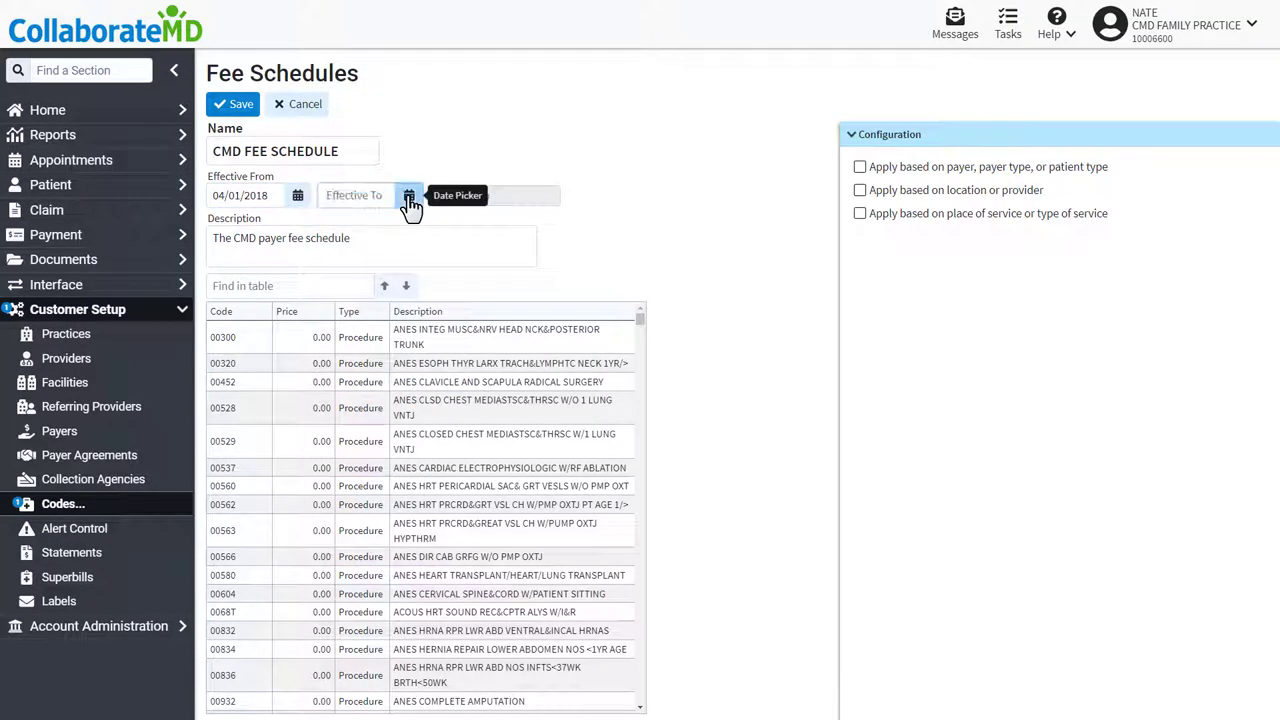
{"action": "left_click", "coordinate": [409, 195]}
{"action": "left_click", "coordinate": [552, 125]}
{"action": "left_click", "coordinate": [562, 320]}
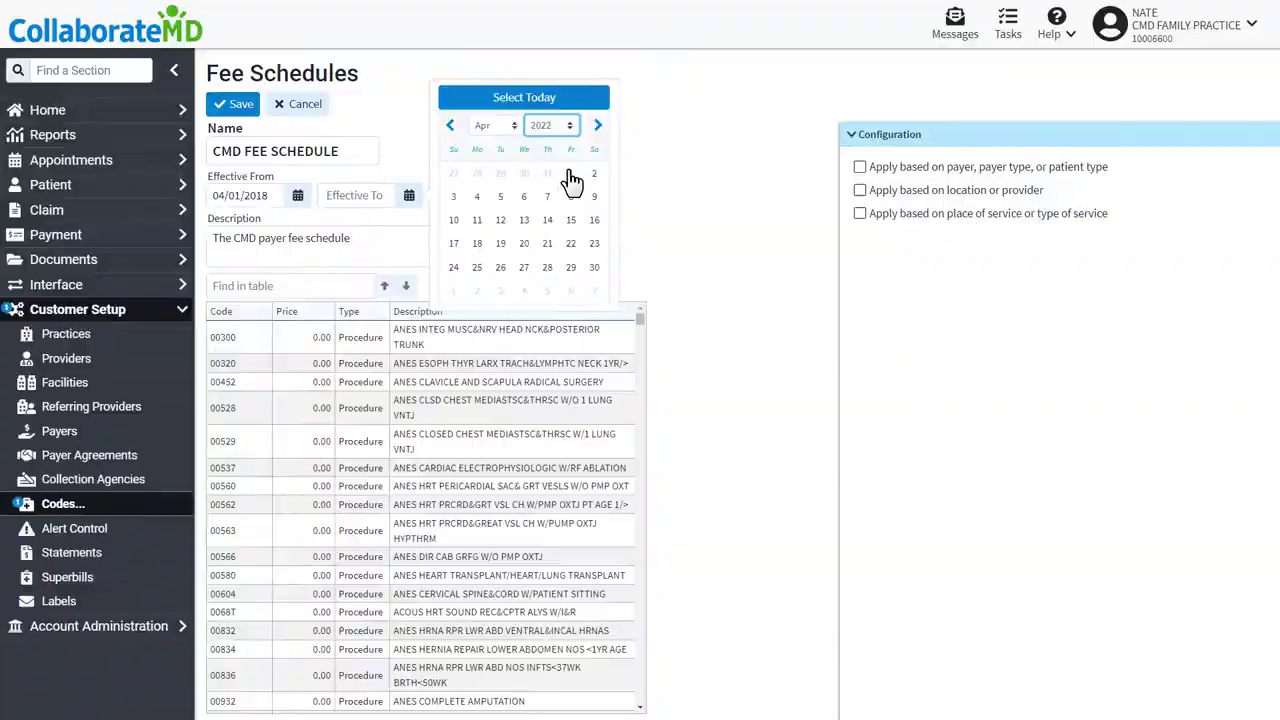
{"action": "left_click", "coordinate": [571, 175]}
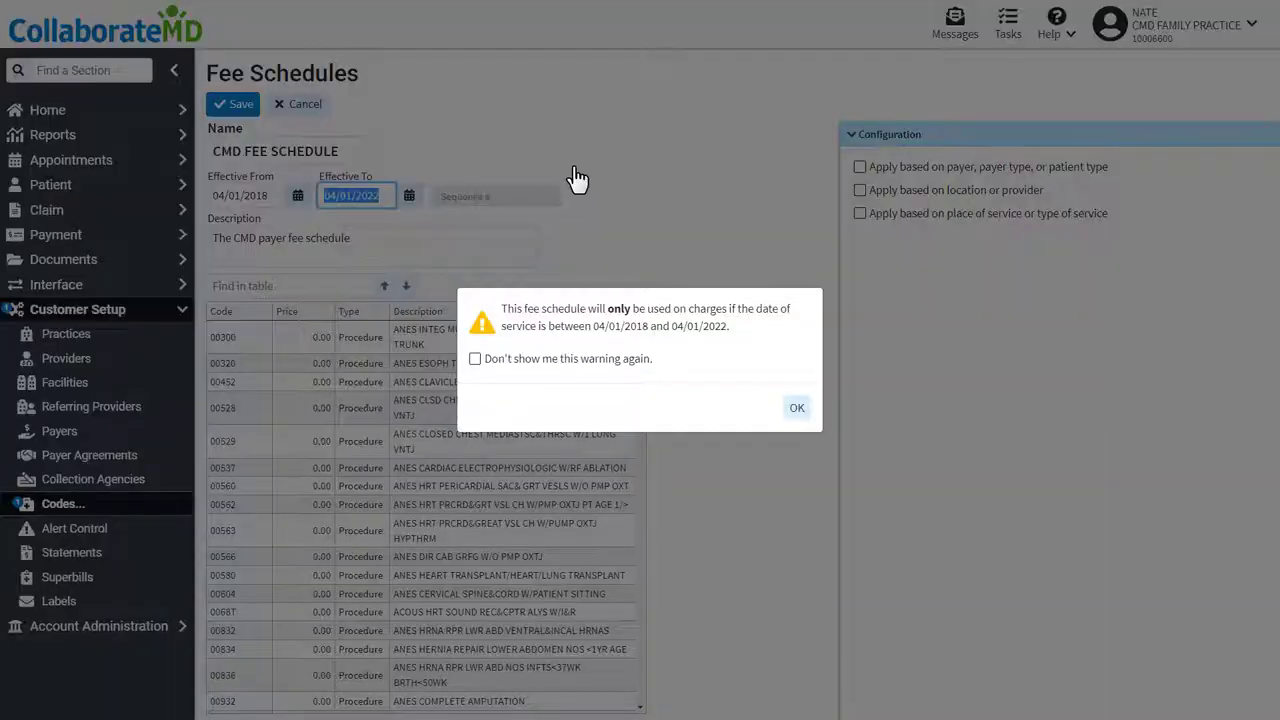
{"action": "left_click", "coordinate": [797, 408]}
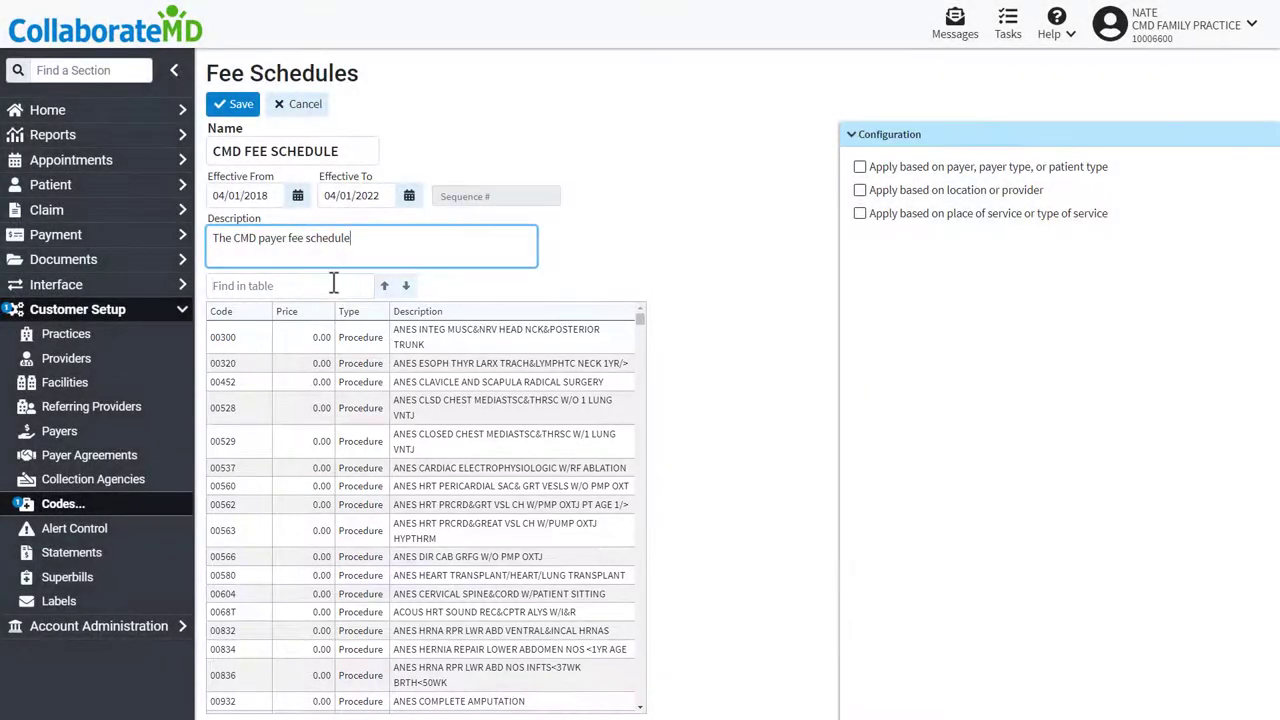
- Search the code table for 992 and set code 01992's price to 500.00
{"action": "left_click", "coordinate": [334, 285]}
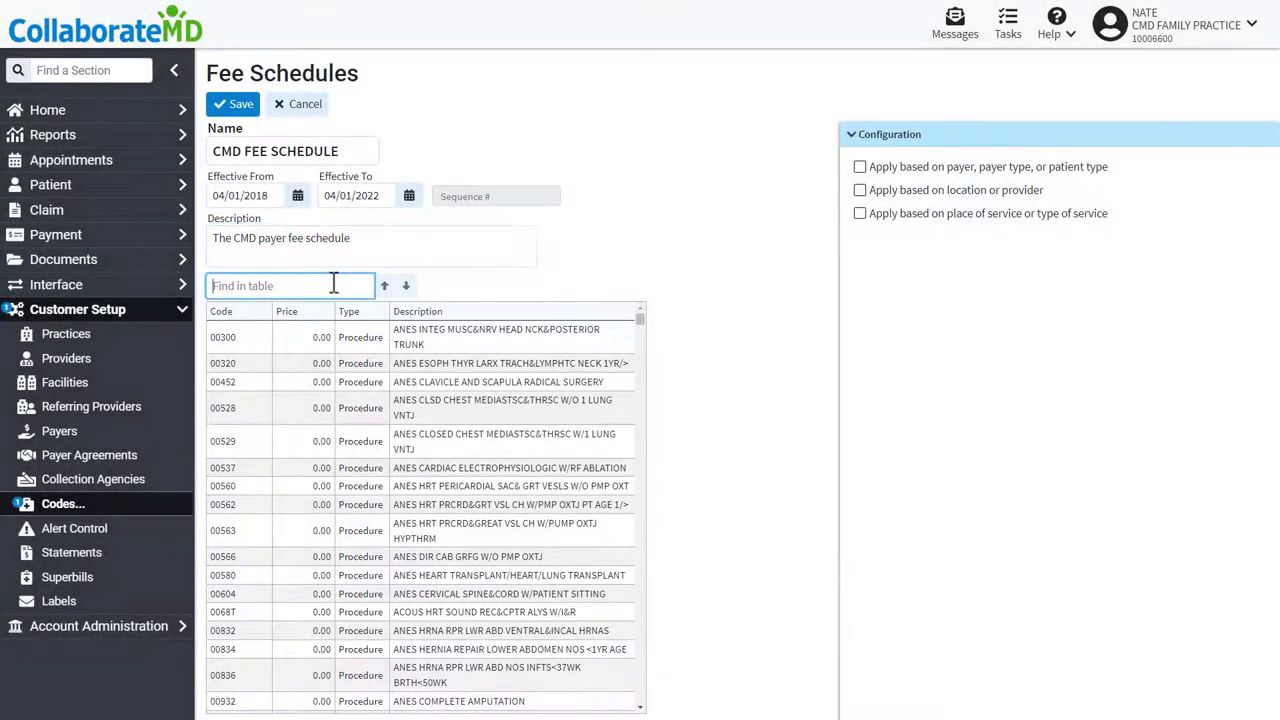
{"action": "type", "text": "992"}
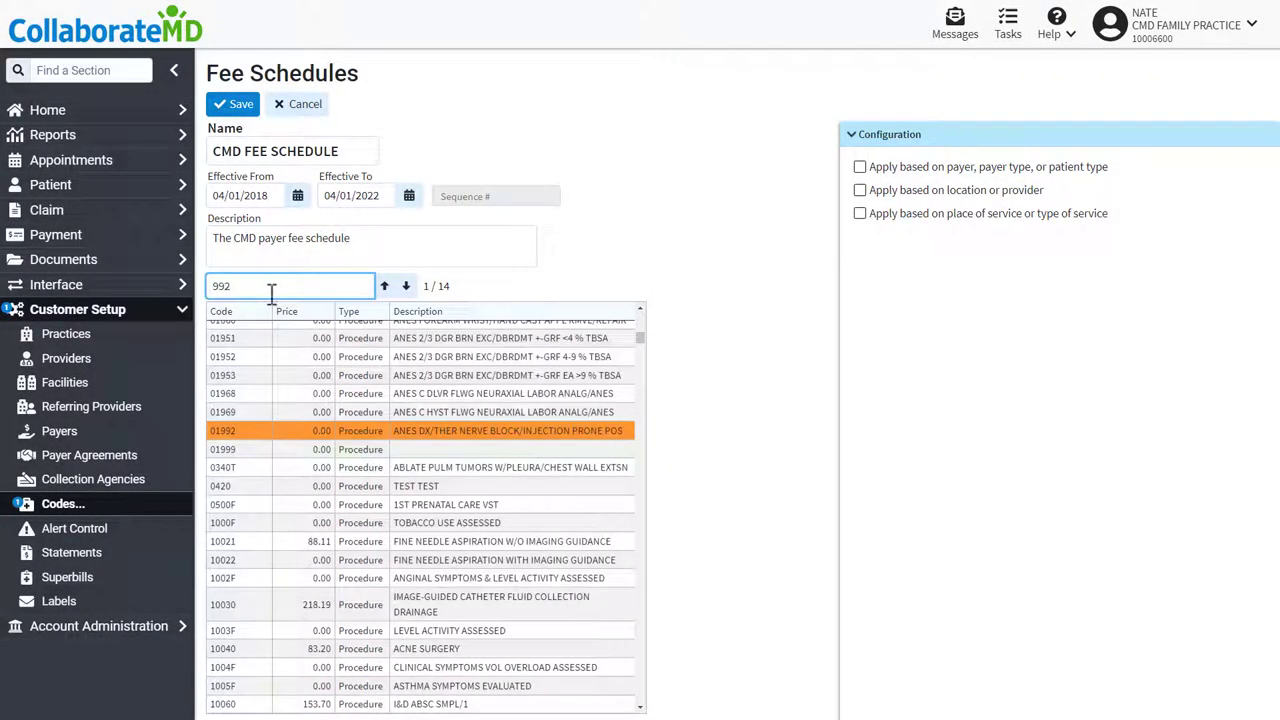
{"action": "left_click", "coordinate": [290, 430]}
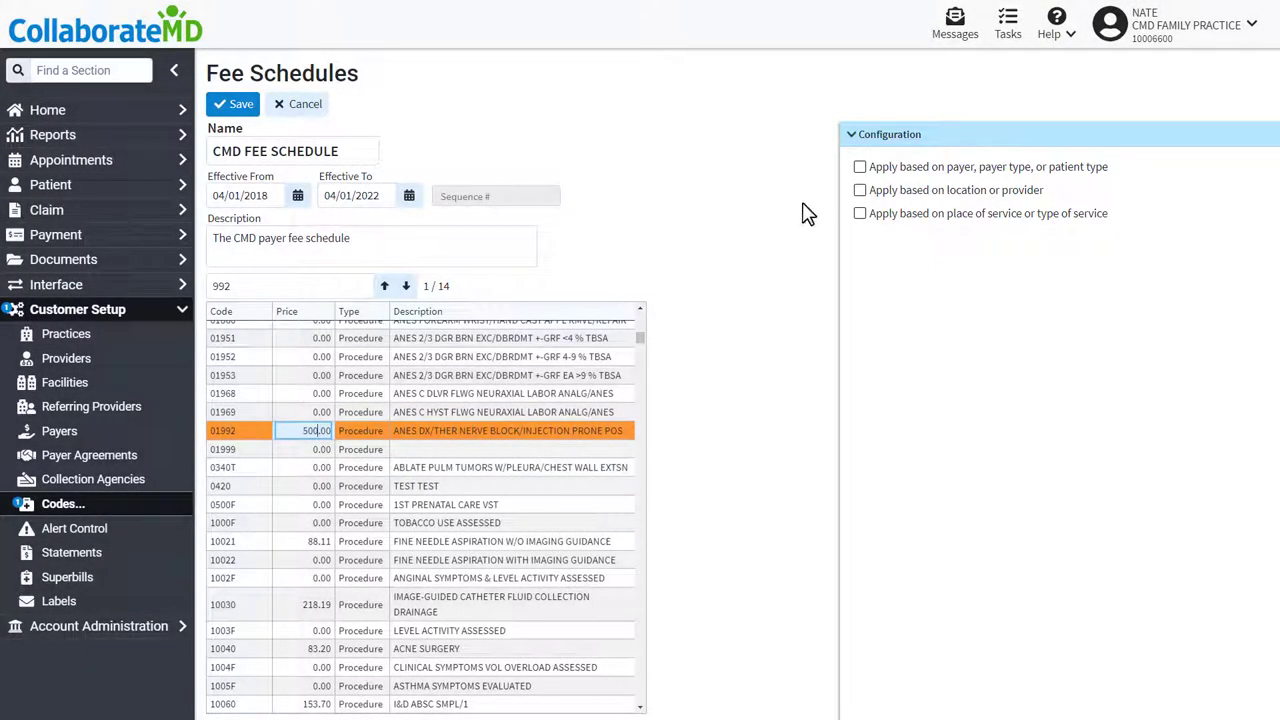
{"action": "left_click", "coordinate": [860, 167]}
- Try the location/provider and place-of-service options, leaving both unchecked
{"action": "left_click", "coordinate": [861, 192]}
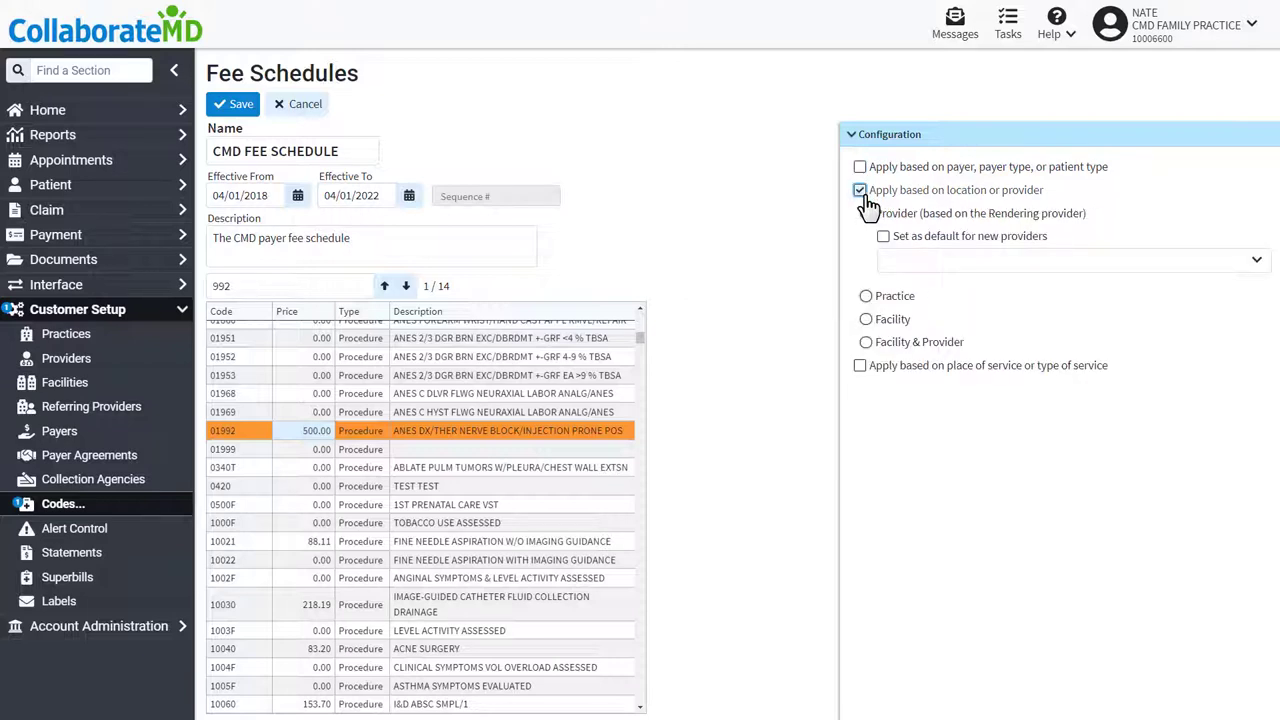
{"action": "left_click", "coordinate": [861, 191]}
{"action": "left_click", "coordinate": [861, 213]}
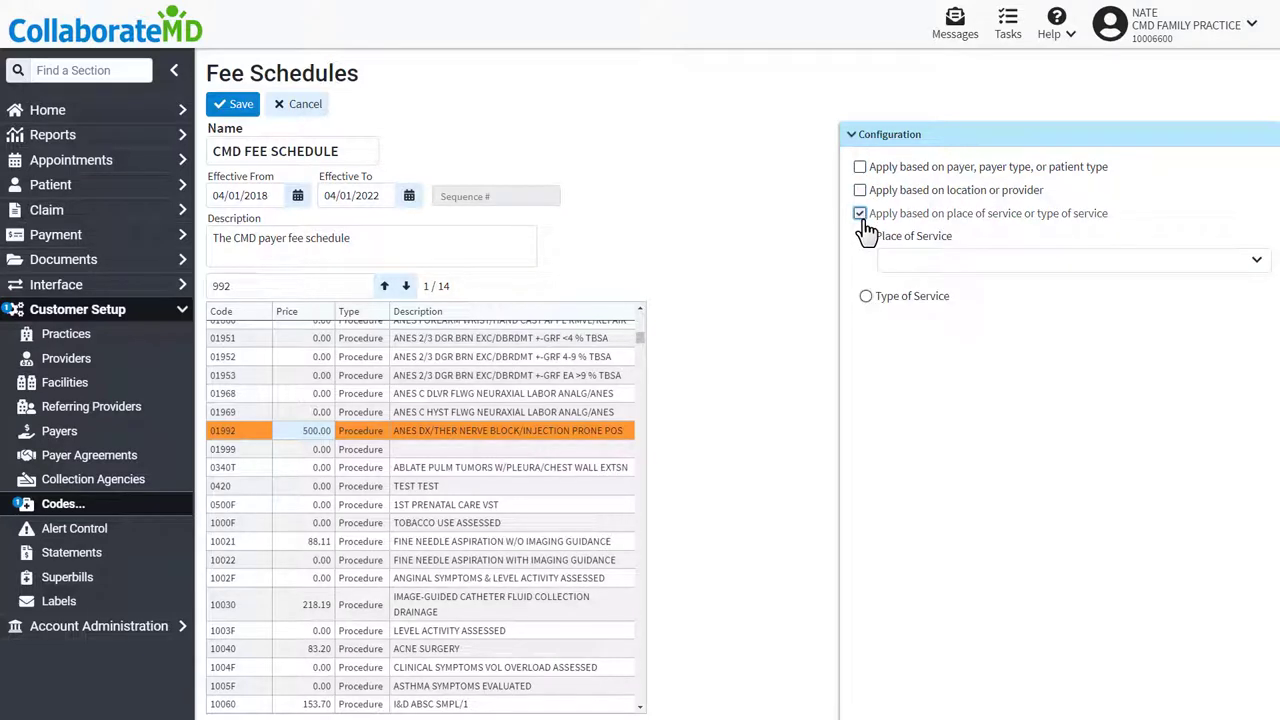
{"action": "left_click", "coordinate": [861, 214]}
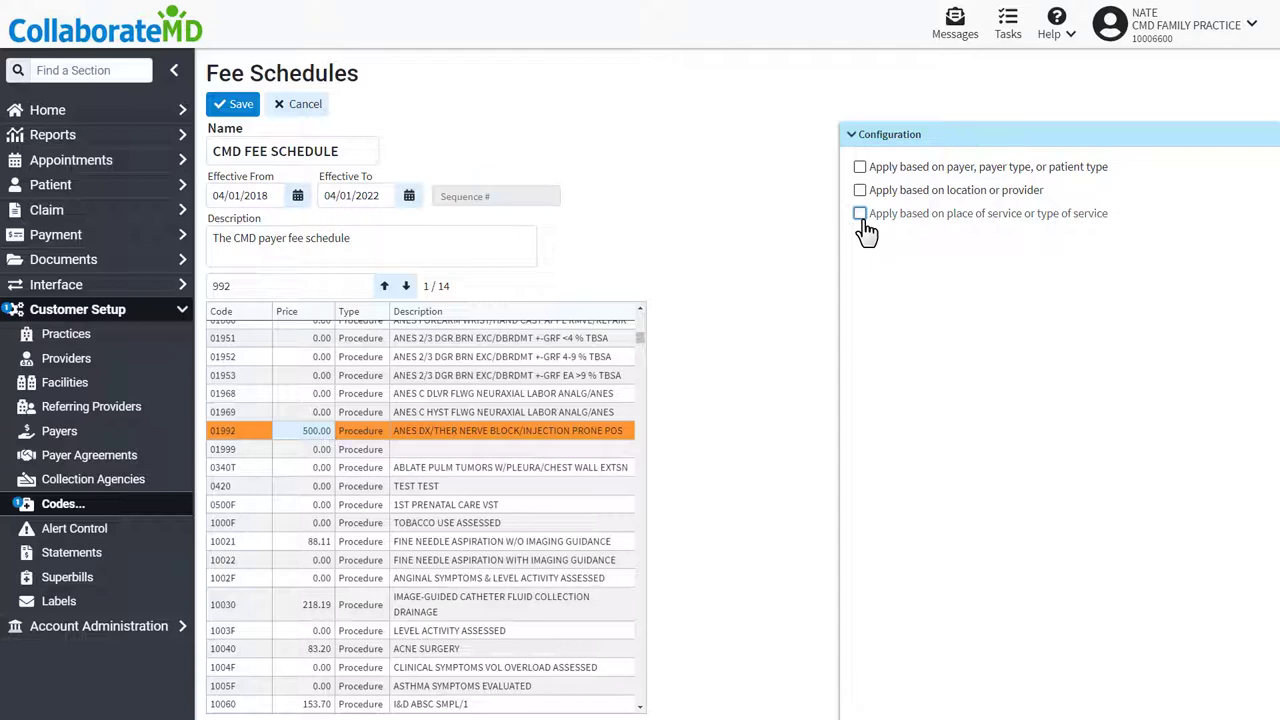
- Apply the schedule by payer type to Medicare and Medicaid, then go to the Claim page
{"action": "left_click", "coordinate": [860, 167]}
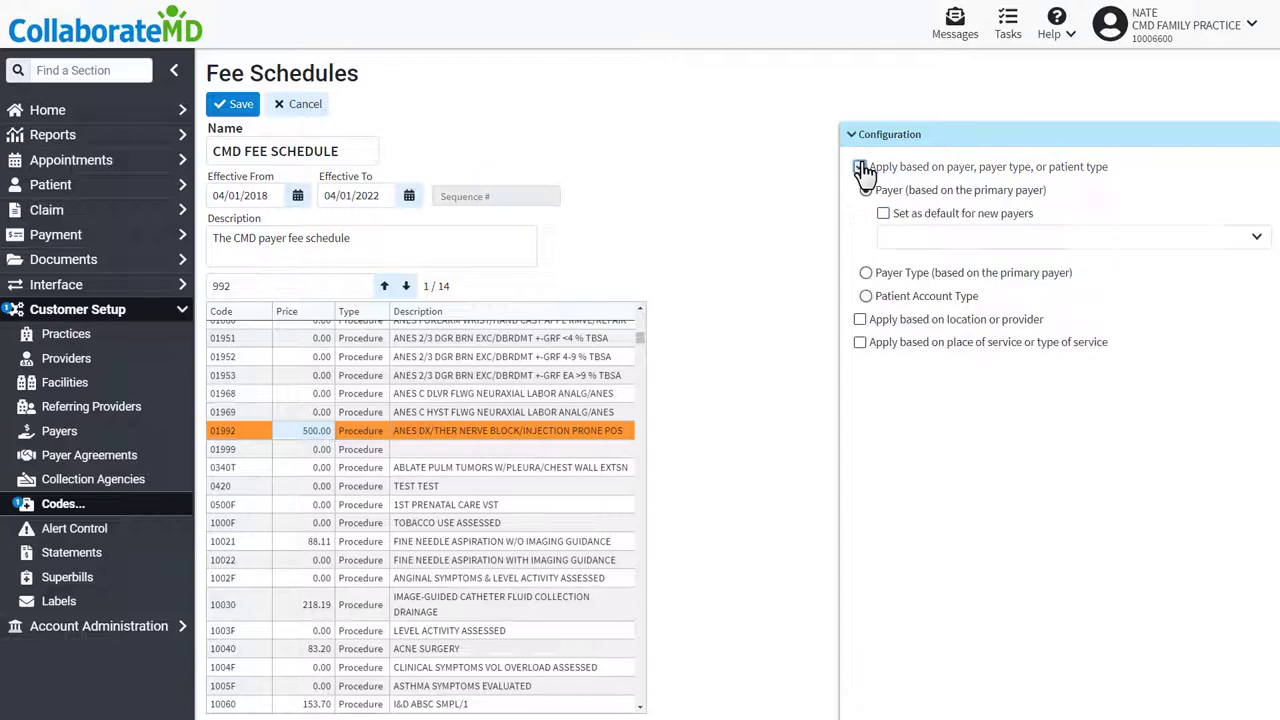
{"action": "left_click", "coordinate": [866, 276]}
{"action": "left_click", "coordinate": [955, 244]}
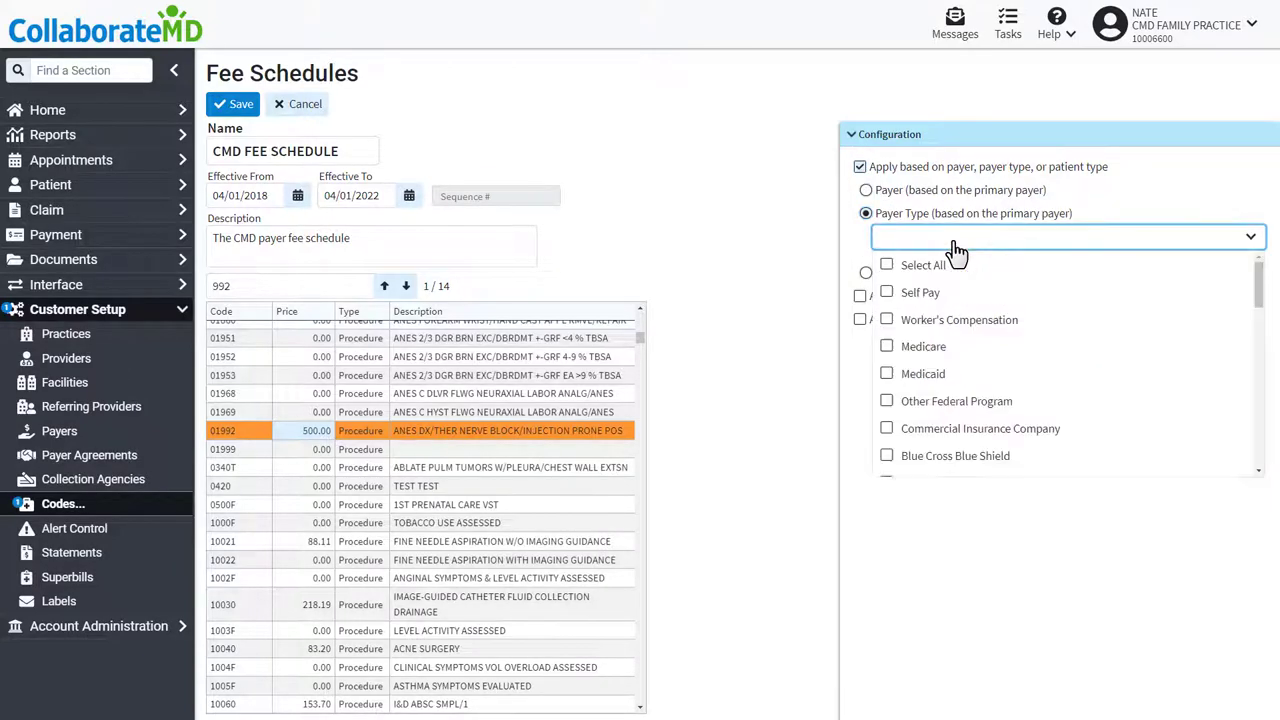
{"action": "left_click", "coordinate": [941, 354]}
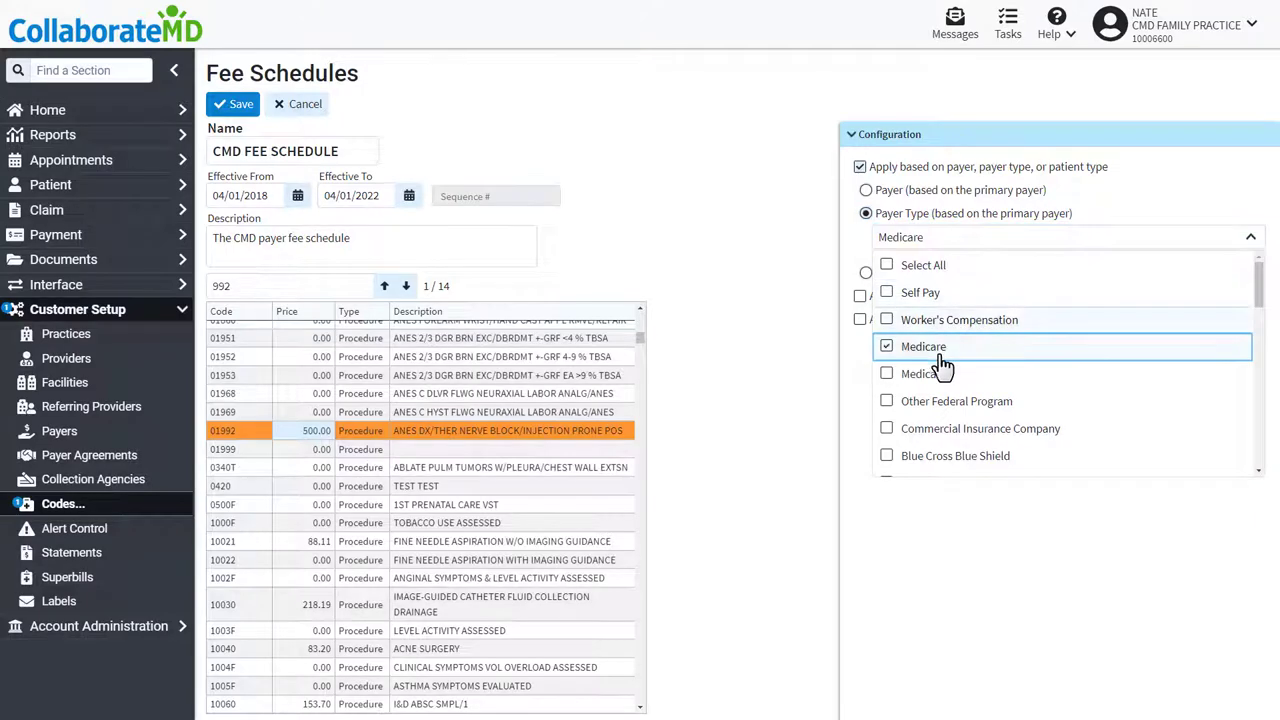
{"action": "left_click", "coordinate": [934, 373]}
{"action": "left_click", "coordinate": [963, 522]}
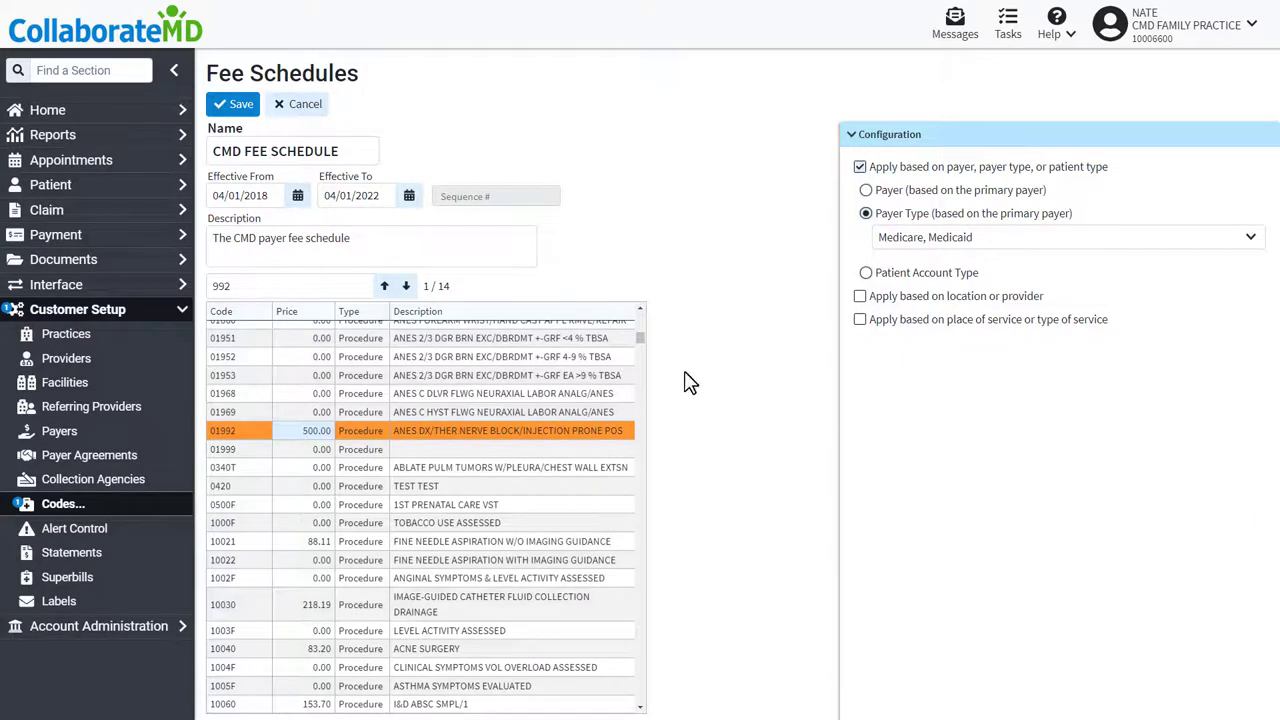
{"action": "left_click", "coordinate": [100, 212]}
- Start a new professional claim and add procedure 01992 to its charge line
{"action": "left_click", "coordinate": [293, 85]}
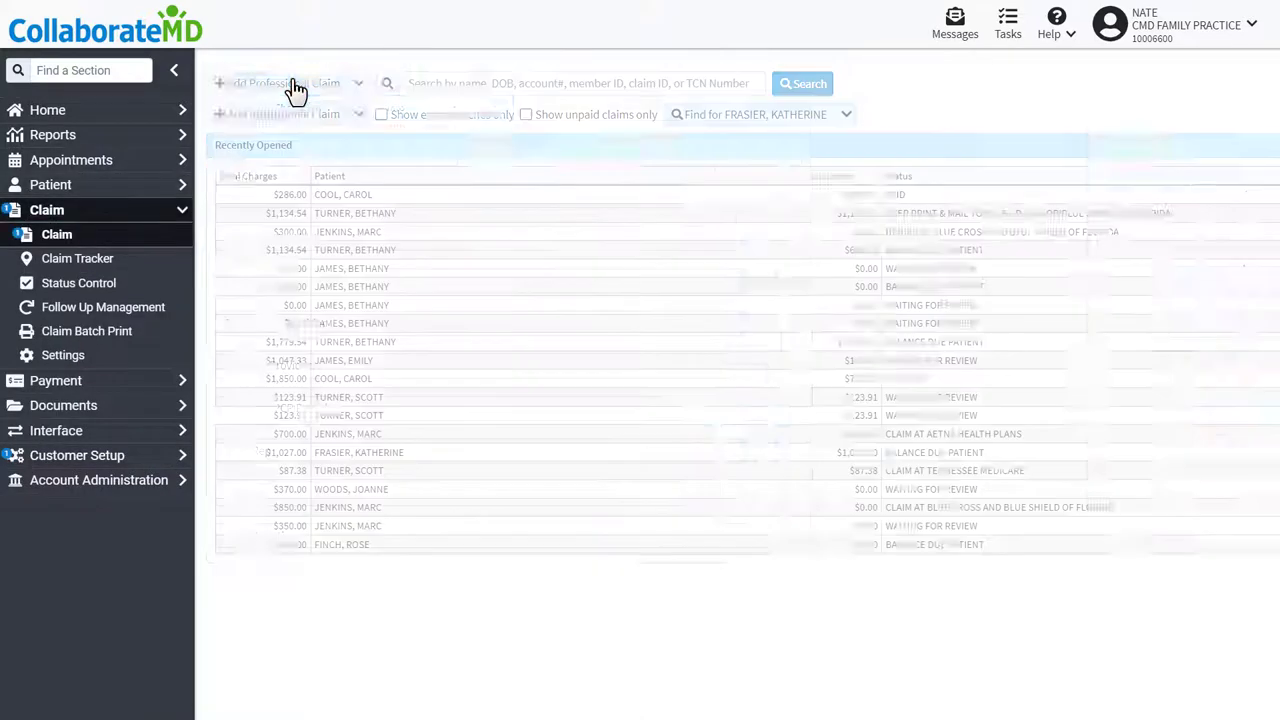
{"action": "left_click", "coordinate": [295, 110]}
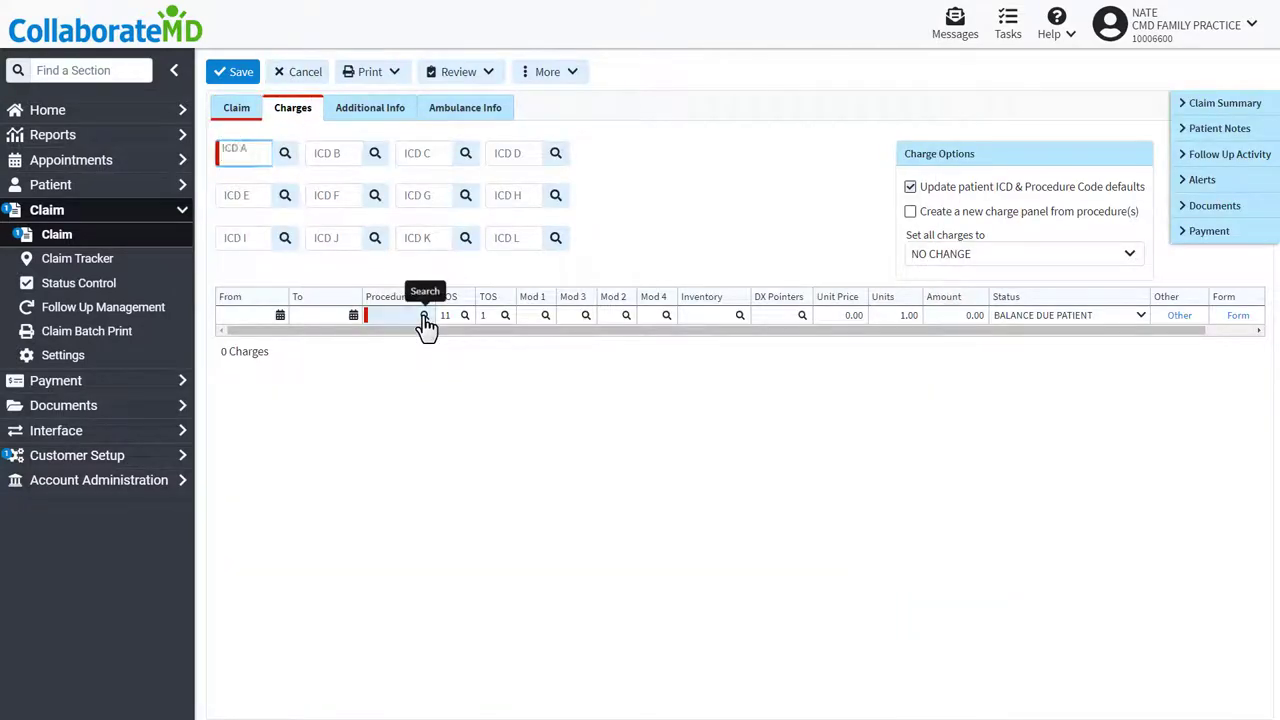
{"action": "left_click", "coordinate": [424, 318]}
{"action": "type", "text": "0199"}
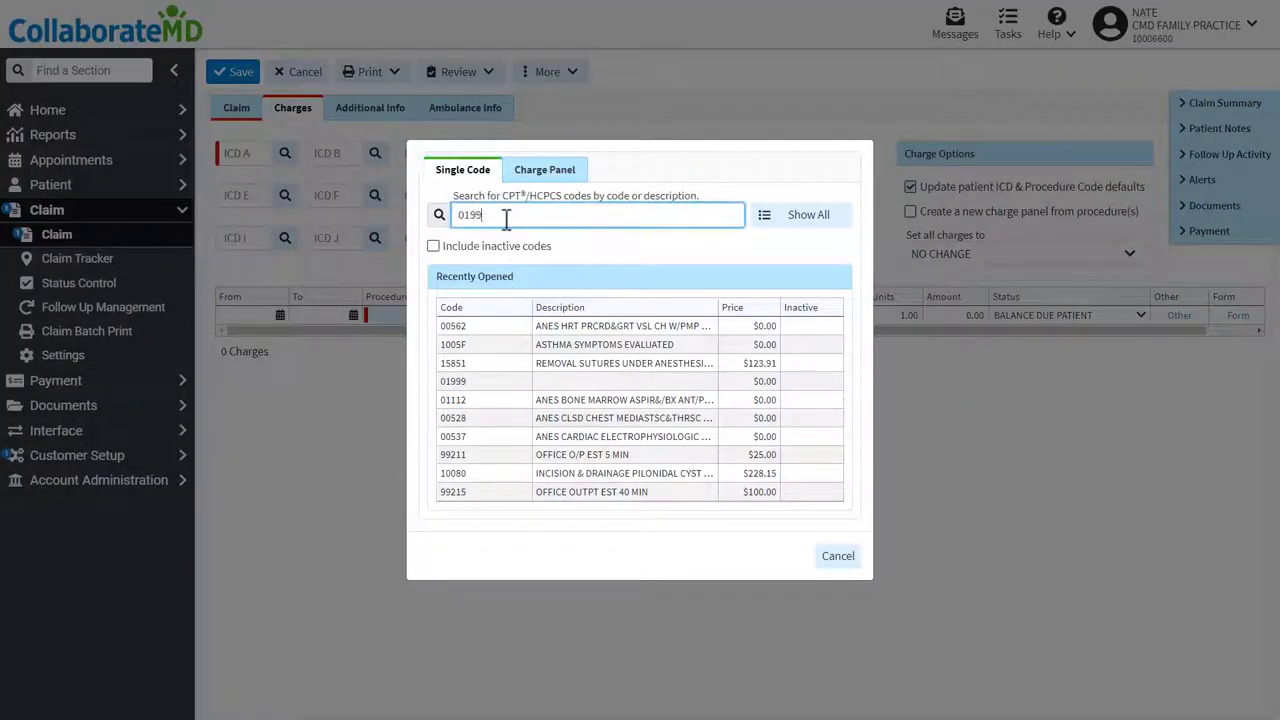
{"action": "type", "text": "2"}
{"action": "left_click", "coordinate": [512, 262]}
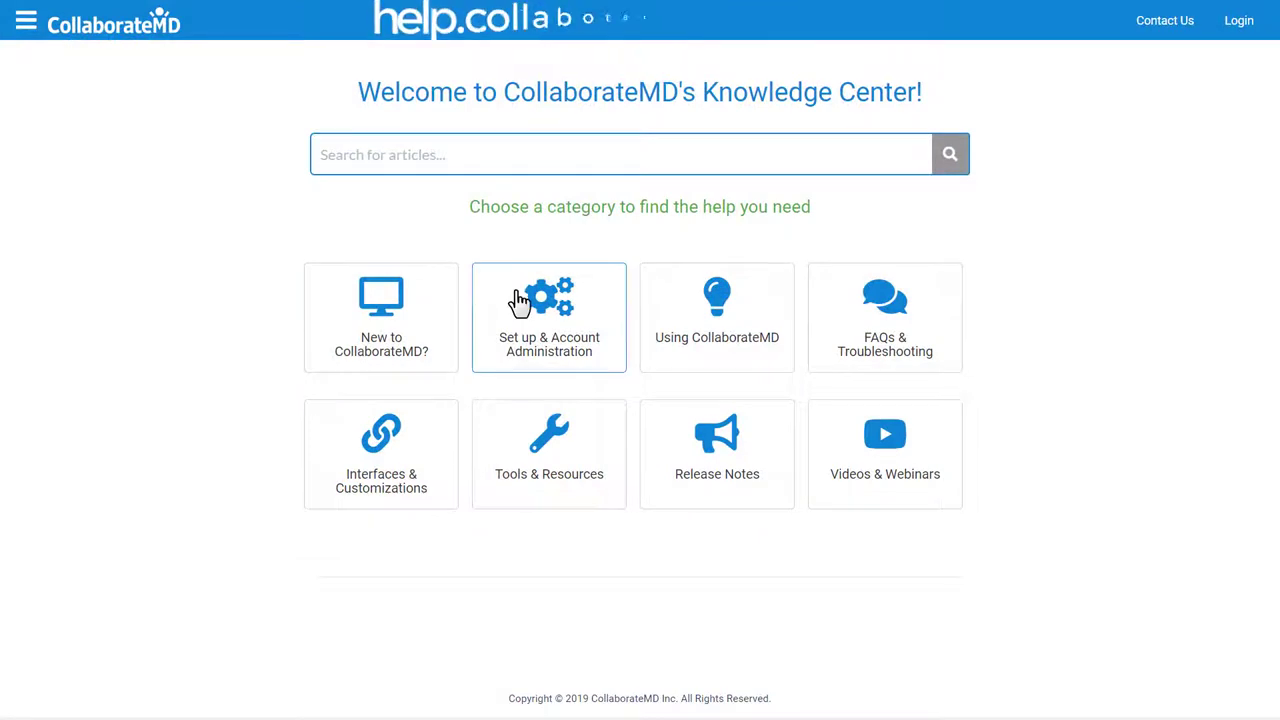
- Navigate Set up & Account Administration > Customer Setup > Codes in the Knowledge Center
{"action": "left_click", "coordinate": [519, 300]}
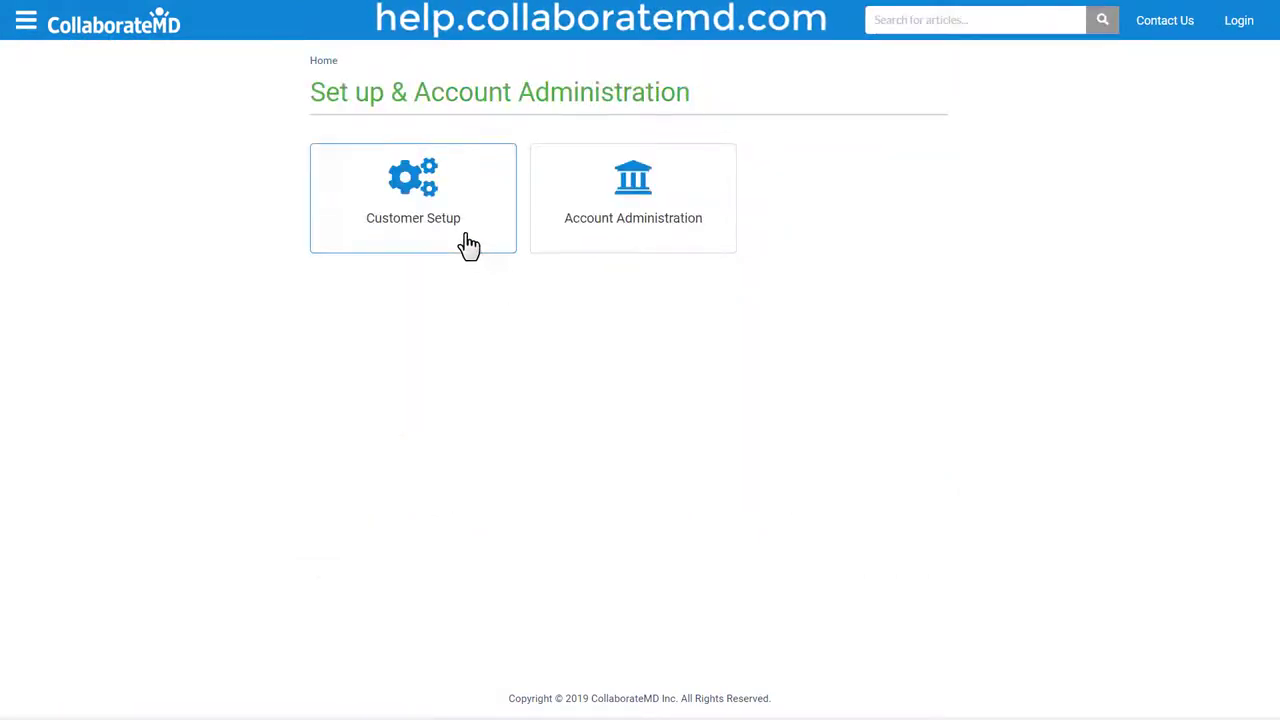
{"action": "left_click", "coordinate": [430, 210]}
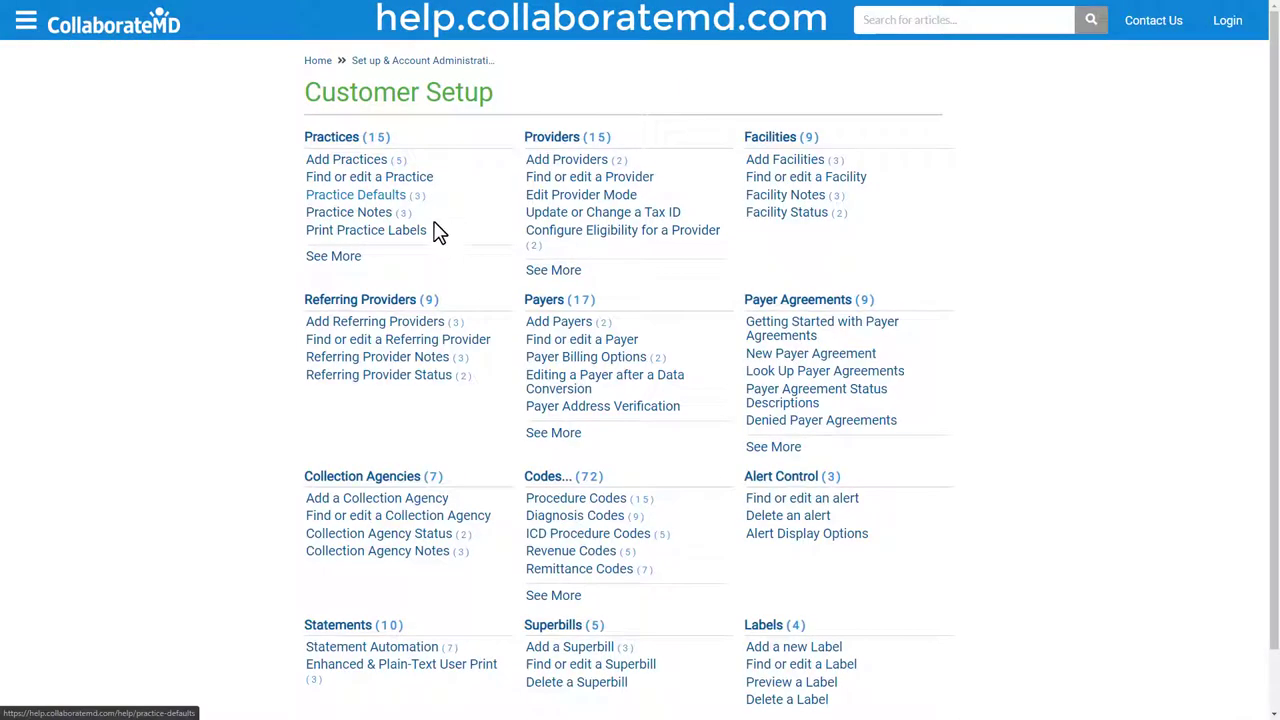
{"action": "left_click", "coordinate": [556, 478]}
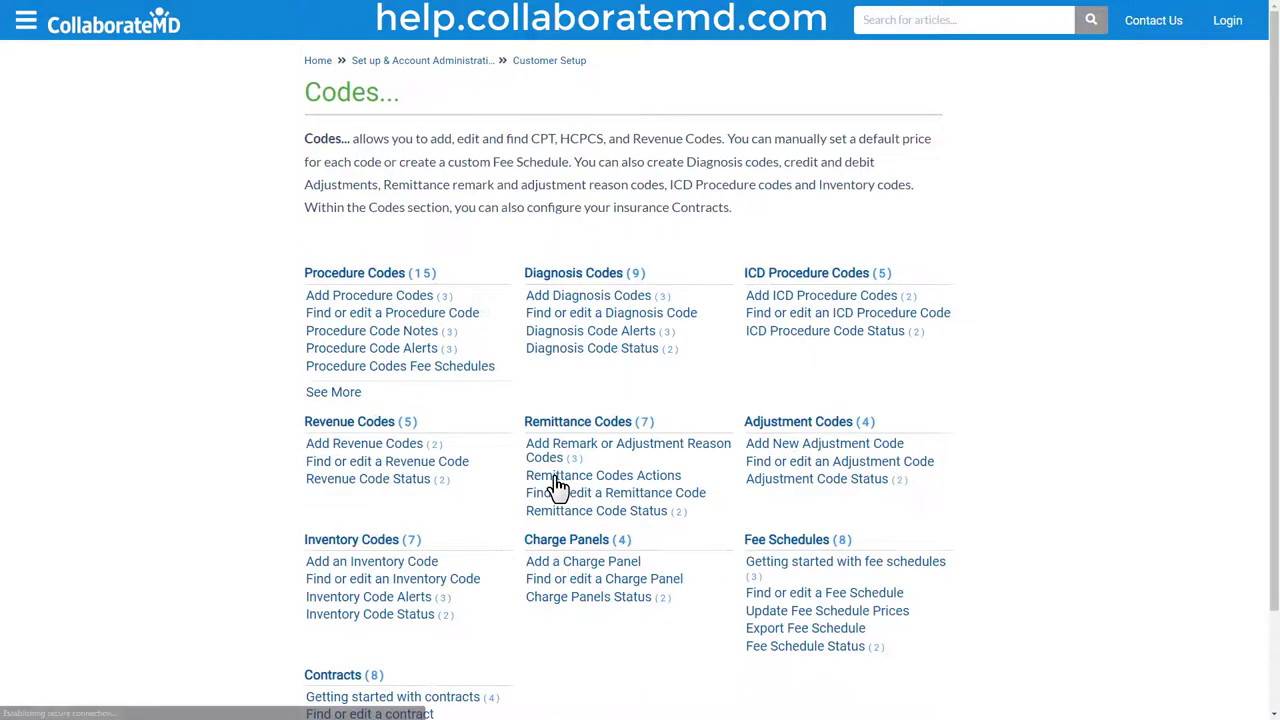